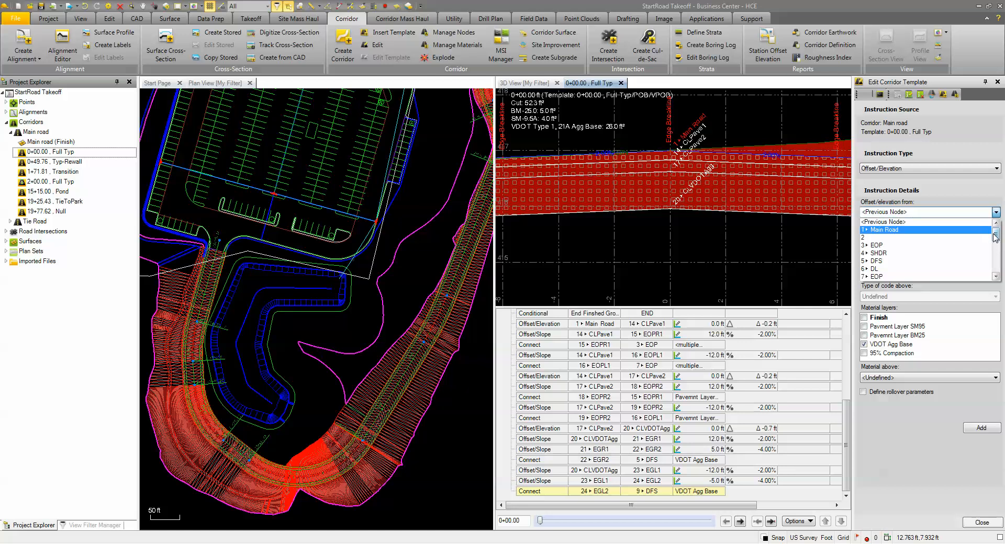
- Add an Offset/Elevation instruction from node CLVDOTAgg with offset 0, elevation -0.7 ft, name ClBase and no material layer
{"action": "left_click", "coordinate": [891, 245]}
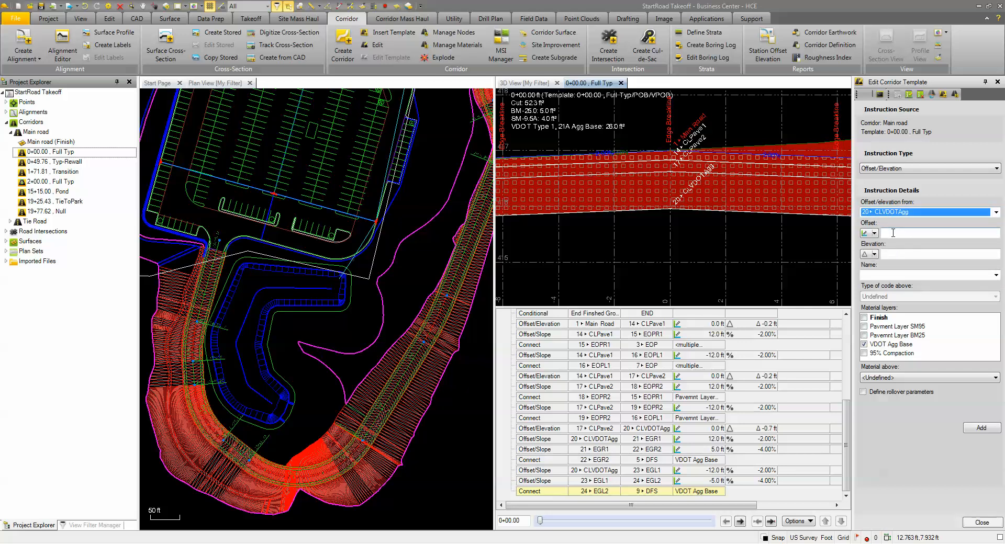
{"action": "left_click", "coordinate": [892, 233]}
{"action": "left_click", "coordinate": [897, 256]}
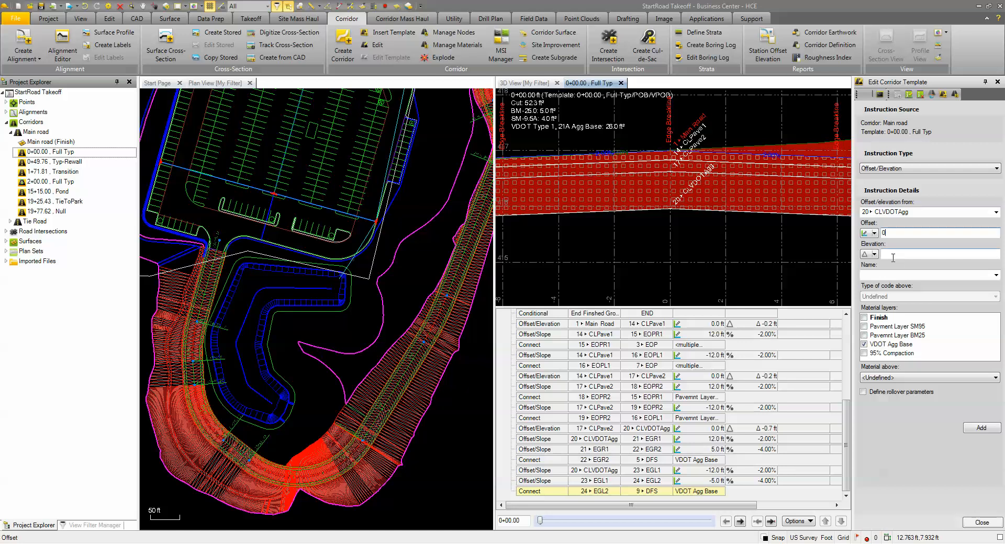
{"action": "left_click", "coordinate": [892, 256]}
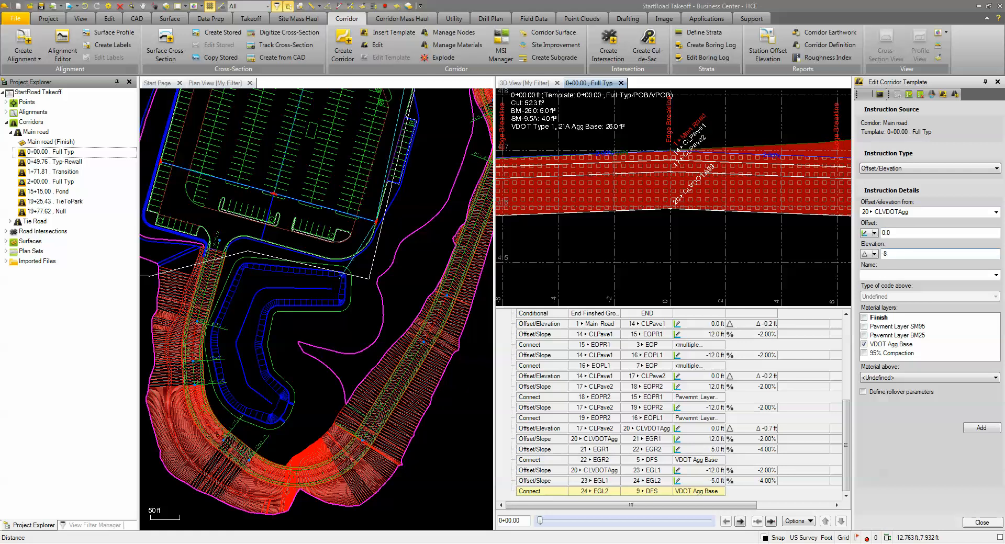
{"action": "left_click", "coordinate": [889, 275]}
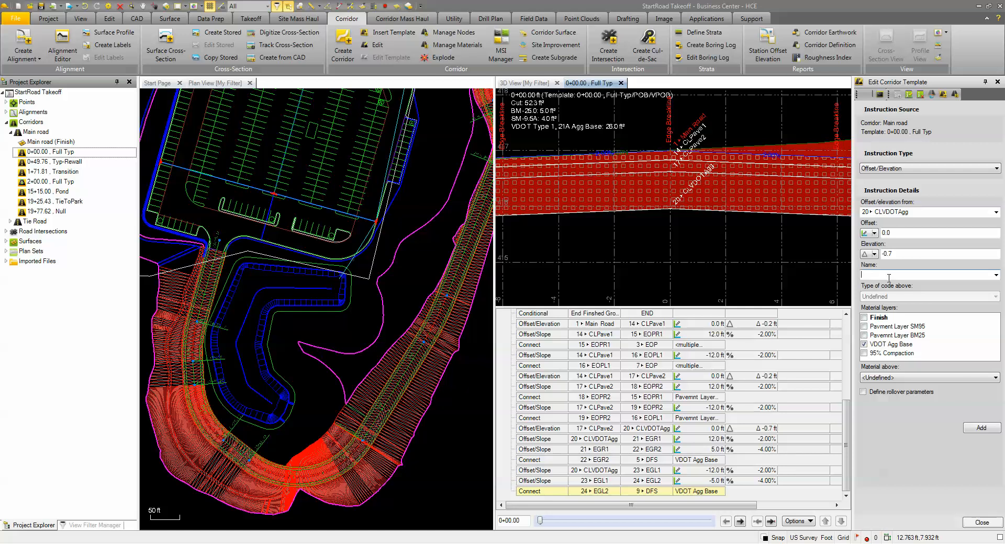
{"action": "type", "text": "ClBase"}
{"action": "left_click", "coordinate": [864, 345]}
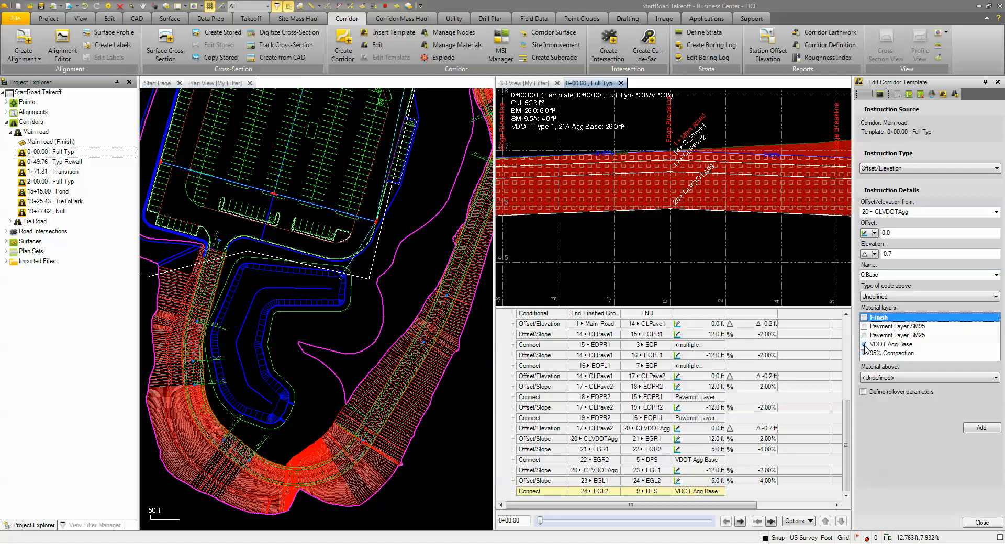
{"action": "left_click", "coordinate": [978, 429]}
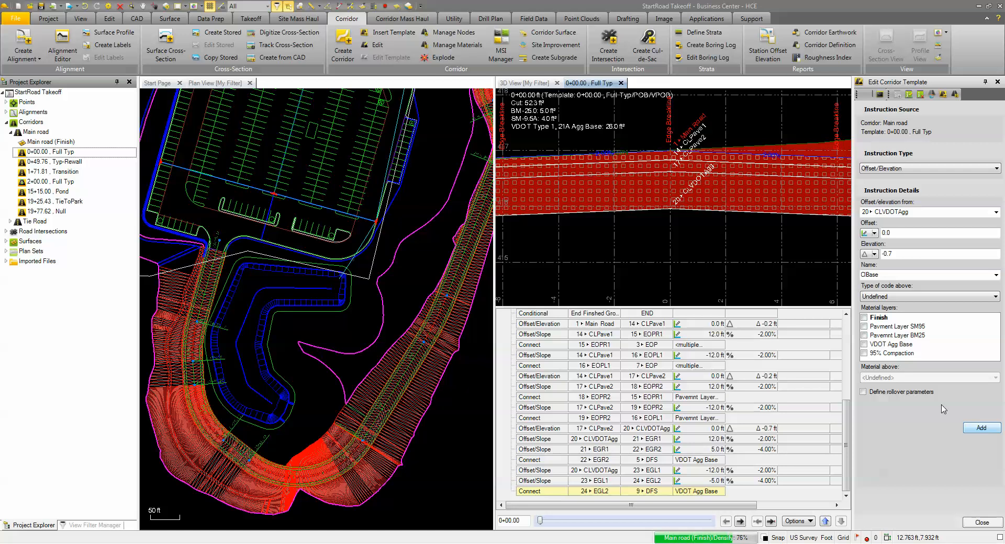
- Set up an Offset/Slope instruction from node ClBase with a 12 ft offset and a -2% slope
{"action": "left_click", "coordinate": [924, 170]}
{"action": "left_click", "coordinate": [916, 183]}
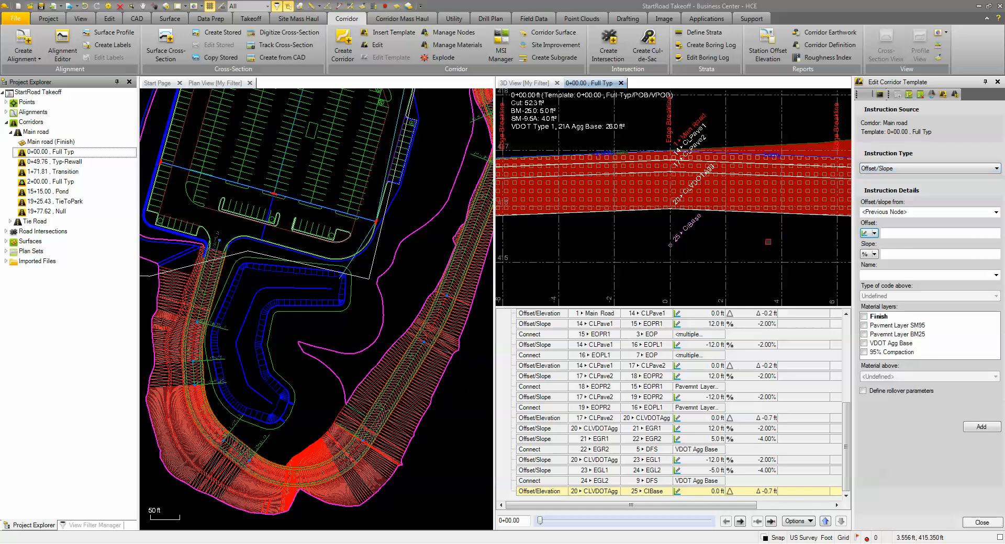
{"action": "scroll", "coordinate": [762, 246], "scroll_direction": "down", "scroll_amount": 2}
{"action": "middle_click_drag", "start_coordinate": [762, 247], "coordinate": [653, 219]}
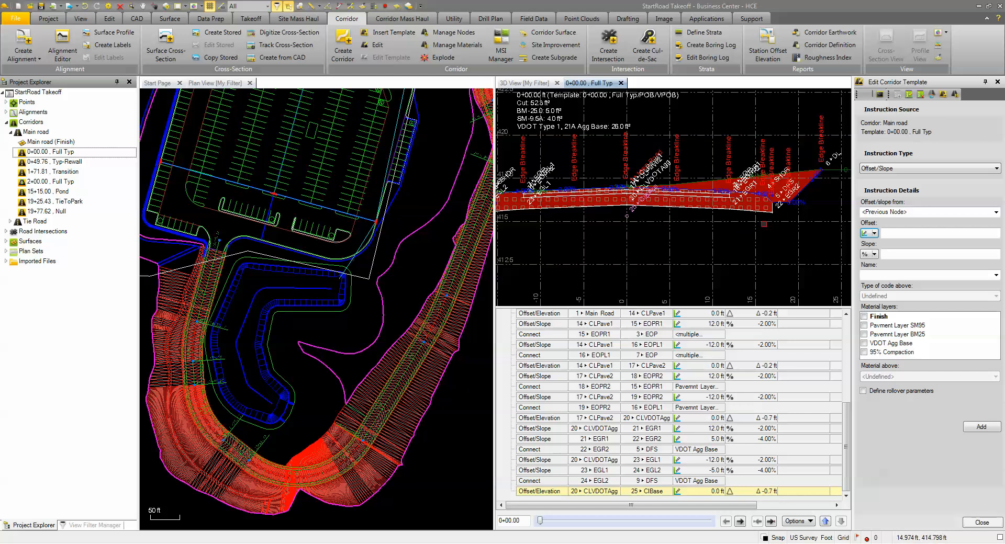
{"action": "left_click", "coordinate": [892, 168]}
{"action": "left_click", "coordinate": [889, 178]}
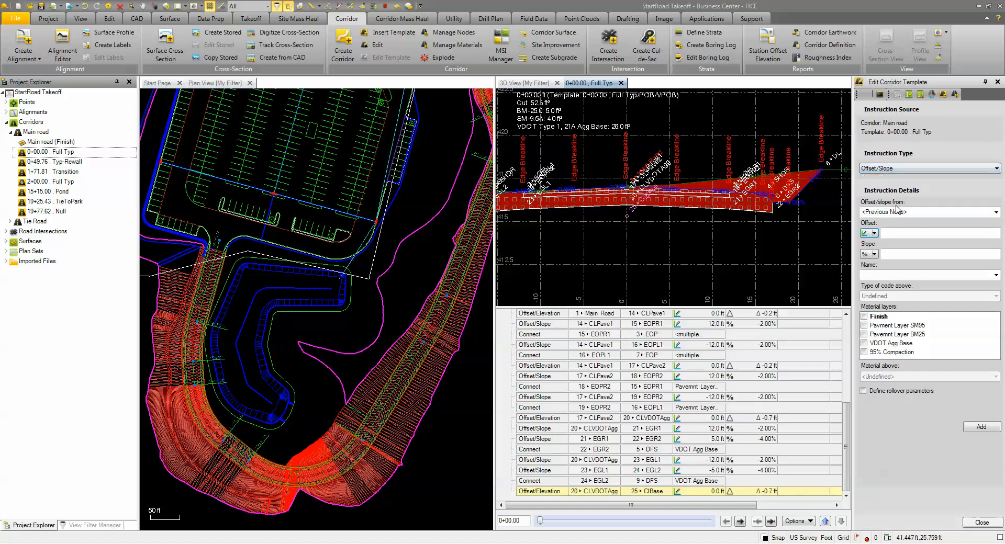
{"action": "left_click", "coordinate": [898, 211]}
{"action": "scroll", "coordinate": [908, 270], "scroll_direction": "down", "scroll_amount": 6}
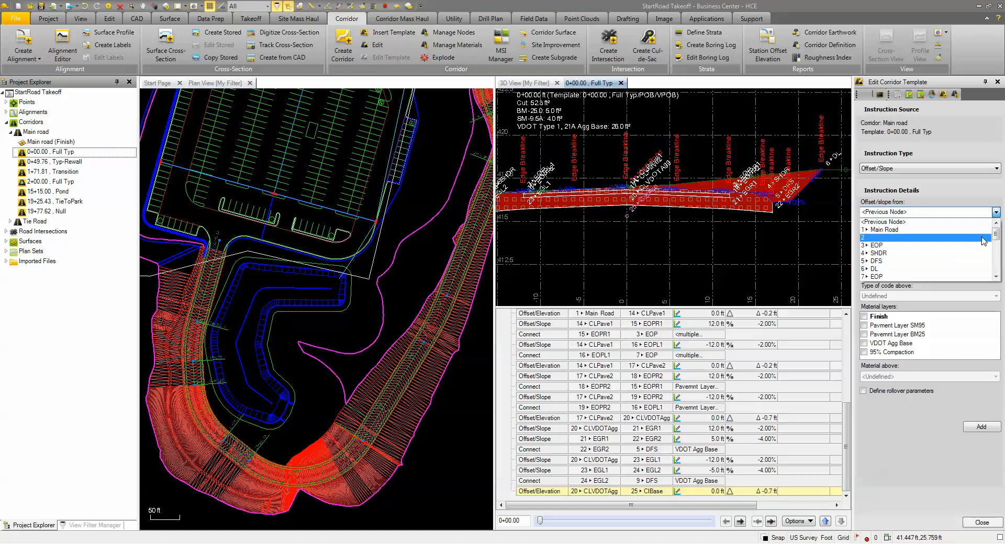
{"action": "left_click", "coordinate": [881, 277]}
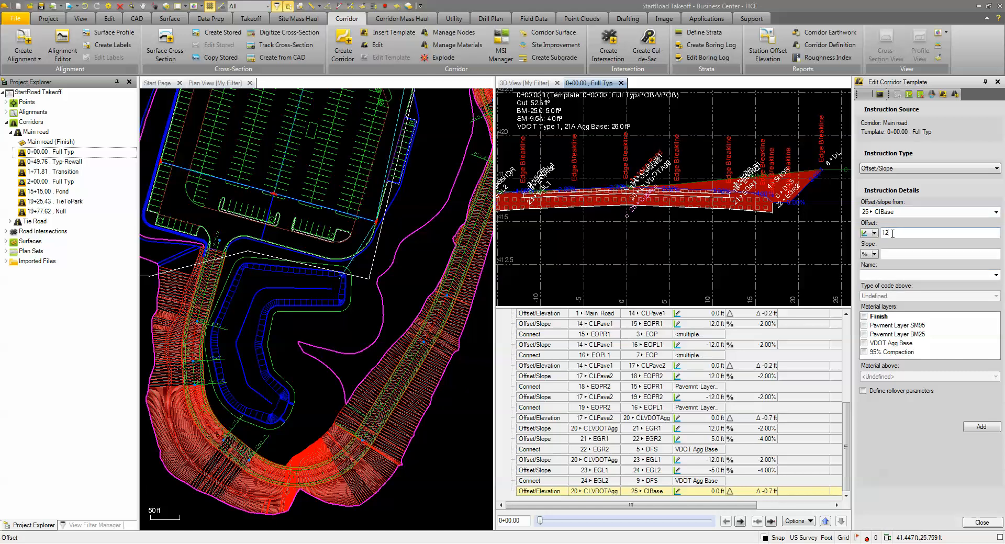
{"action": "type", "text": "12"}
{"action": "left_click", "coordinate": [896, 253]}
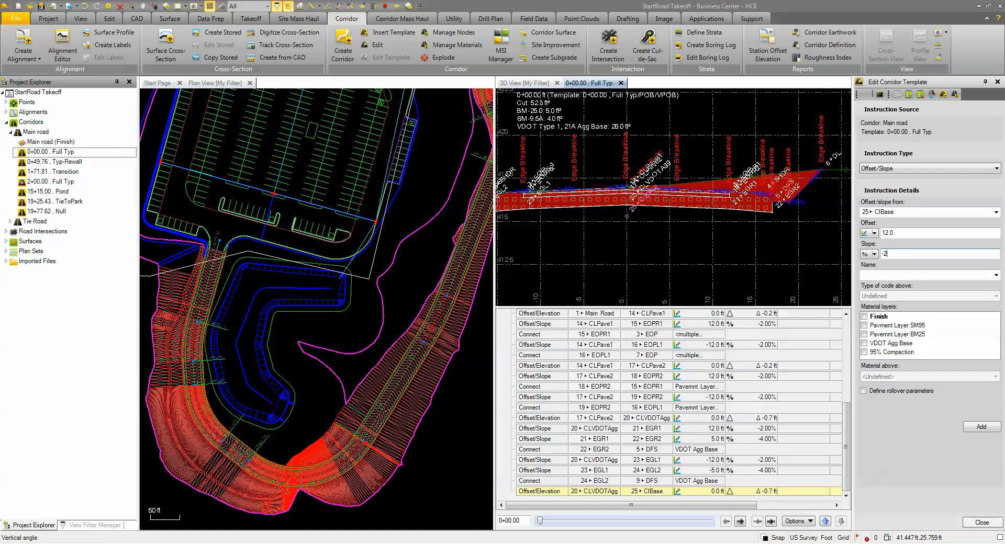
{"action": "type", "text": "-2"}
- Name the node EBaseR1, assign it to the 95% Compaction layer with Subgrade-95% Compaction above, and add the instruction
{"action": "left_click", "coordinate": [889, 274]}
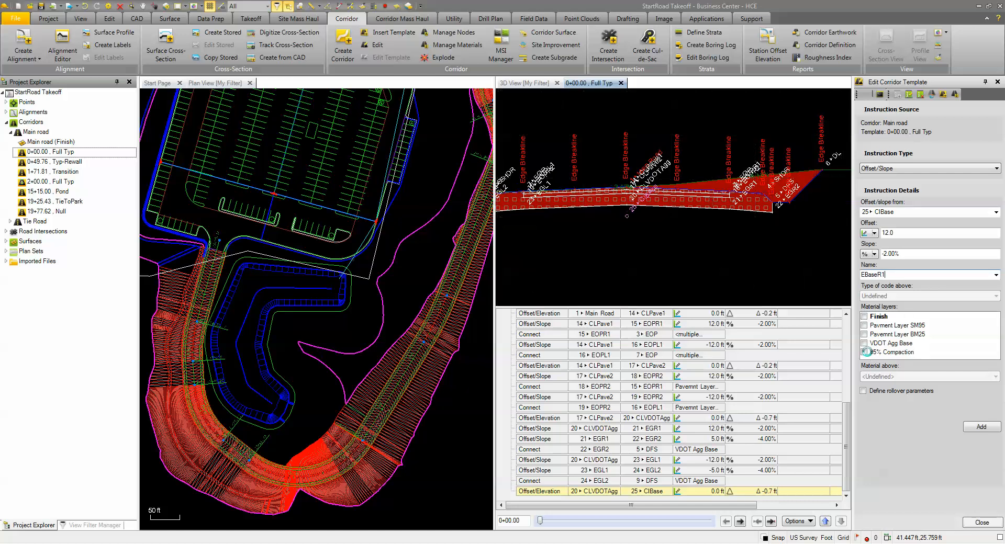
{"action": "left_click", "coordinate": [868, 353]}
{"action": "left_click", "coordinate": [864, 353]}
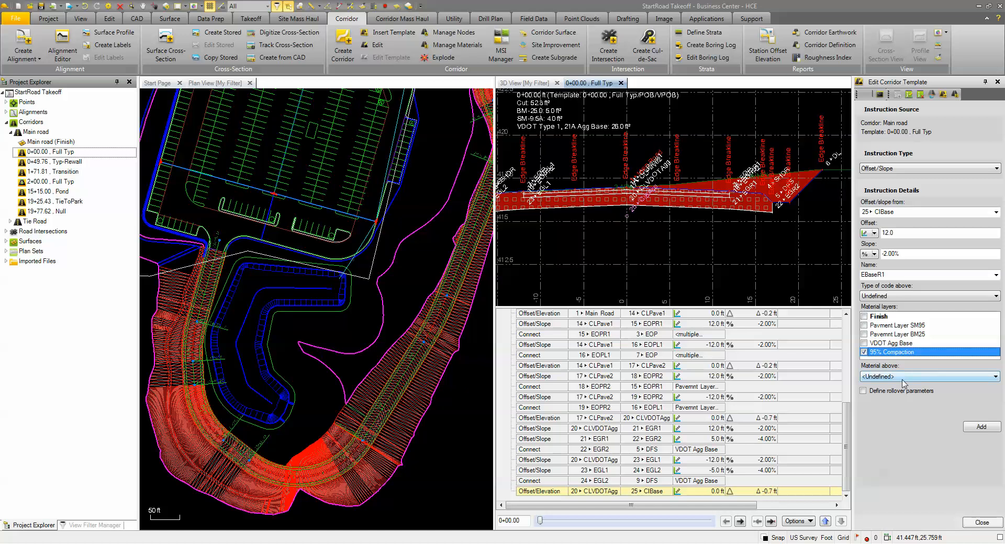
{"action": "left_click", "coordinate": [901, 379]}
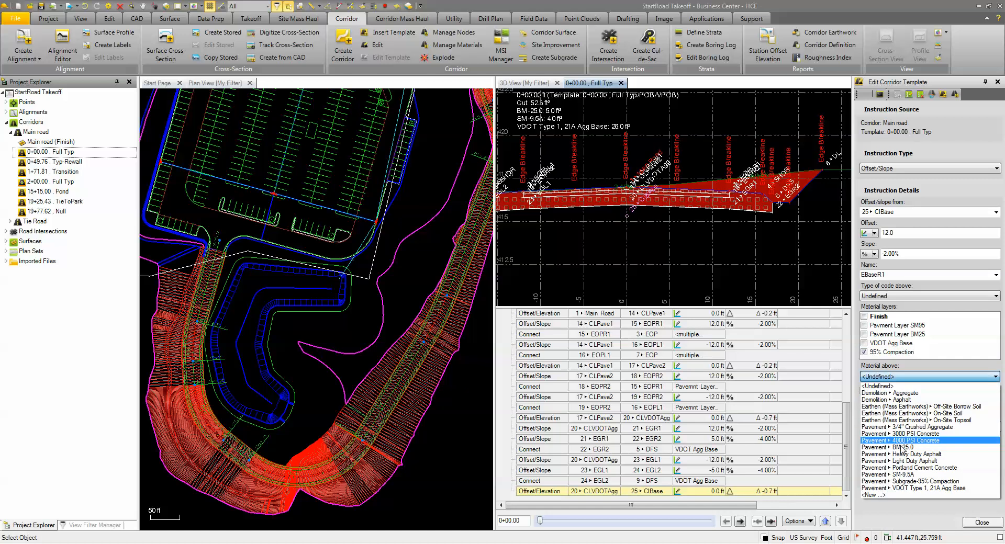
{"action": "left_click", "coordinate": [916, 482]}
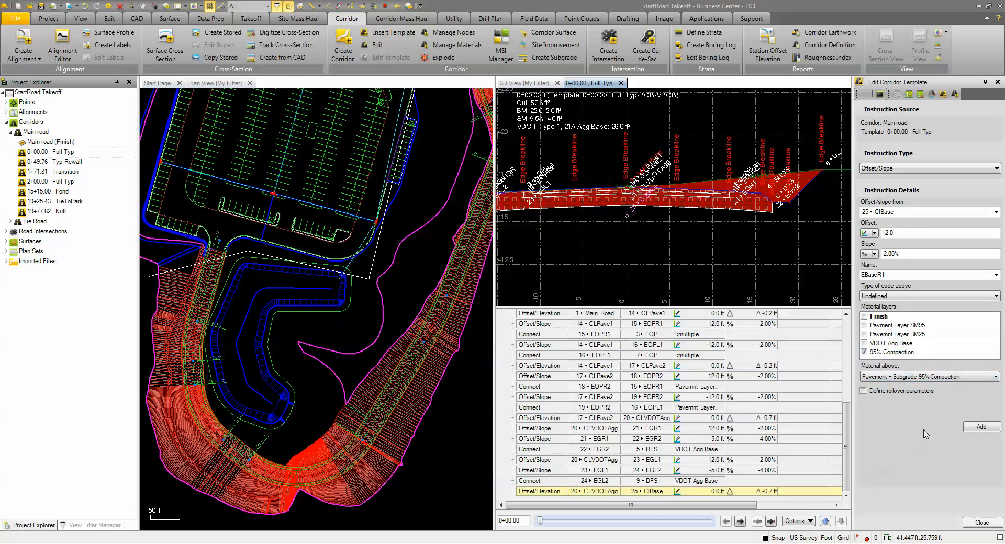
{"action": "left_click", "coordinate": [967, 427]}
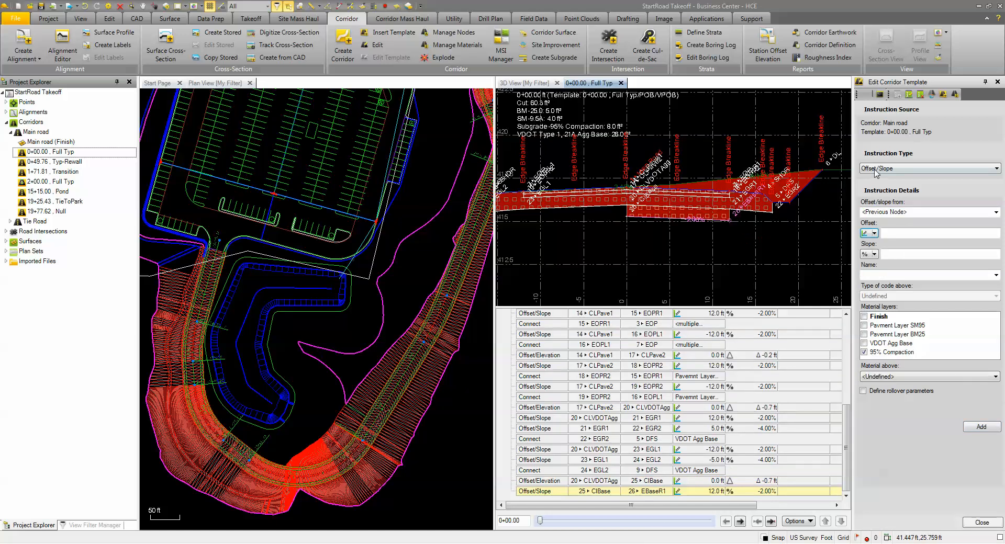
- Define an Offset/Slope instruction from node EBaseR1 with a 5 ft offset, -4% slope and the name EBsaeR2
{"action": "left_click", "coordinate": [885, 212]}
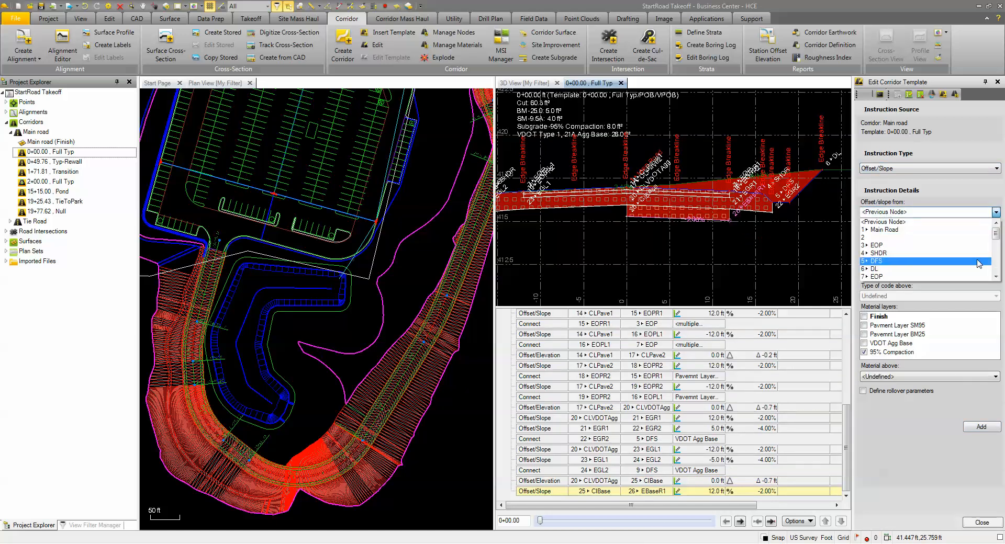
{"action": "left_click_drag", "start_coordinate": [997, 236], "coordinate": [992, 275]}
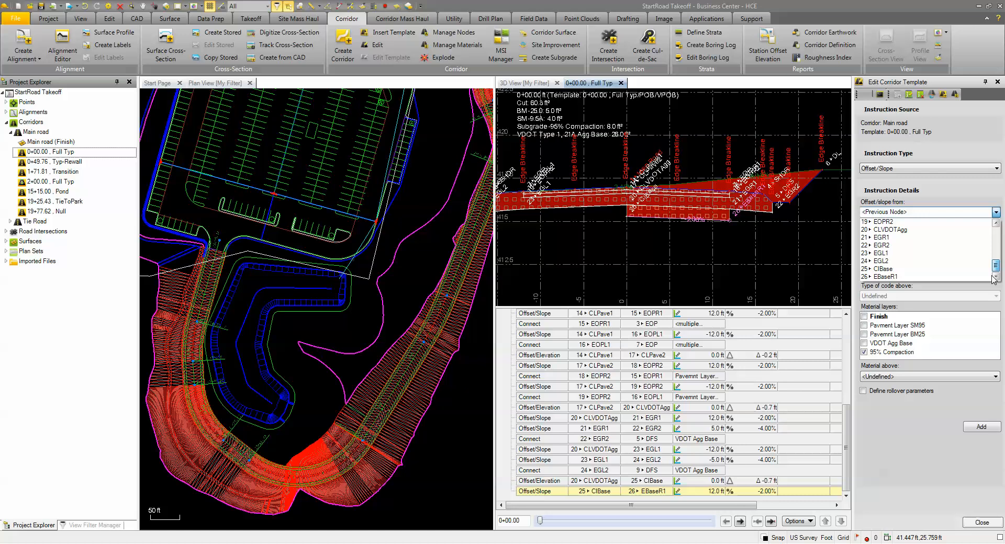
{"action": "left_click", "coordinate": [889, 276]}
{"action": "left_click", "coordinate": [908, 234]}
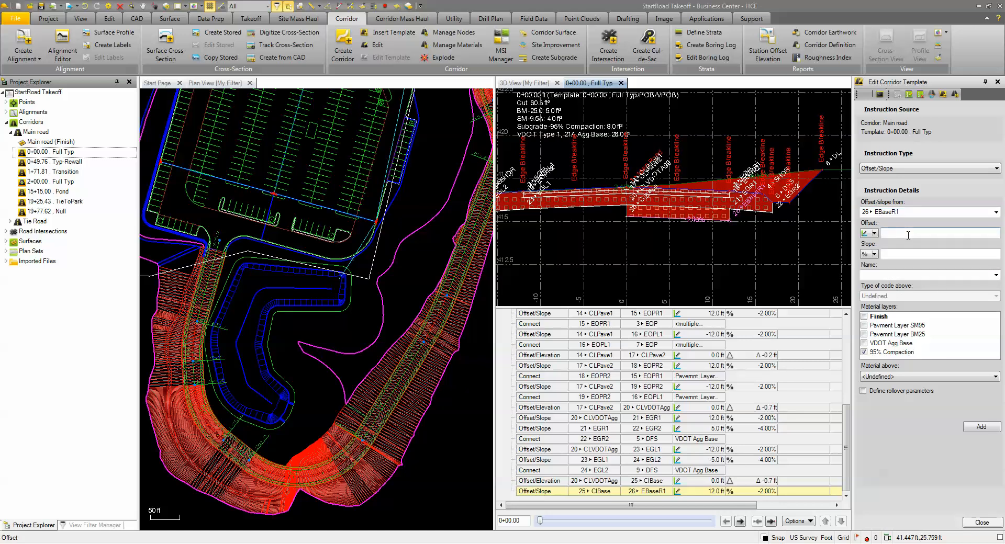
{"action": "type", "text": "5"}
{"action": "left_click", "coordinate": [907, 255]}
{"action": "left_click", "coordinate": [899, 273]}
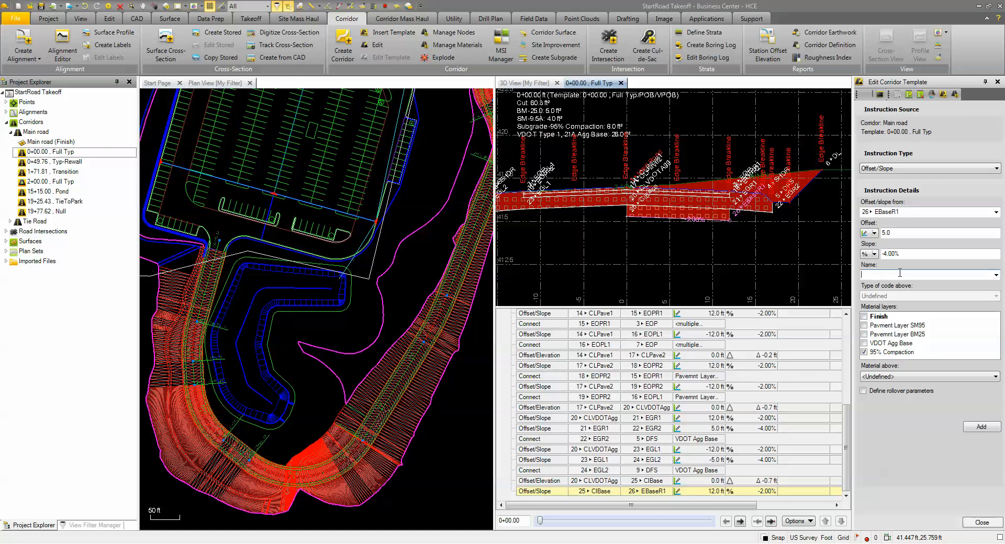
{"action": "type", "text": "EBsaeR2"}
- Set the material above to Pavement Subgrade-95% Compaction and add the EBsaeR2 instruction to the template
{"action": "left_click", "coordinate": [902, 377]}
{"action": "left_click", "coordinate": [905, 377]}
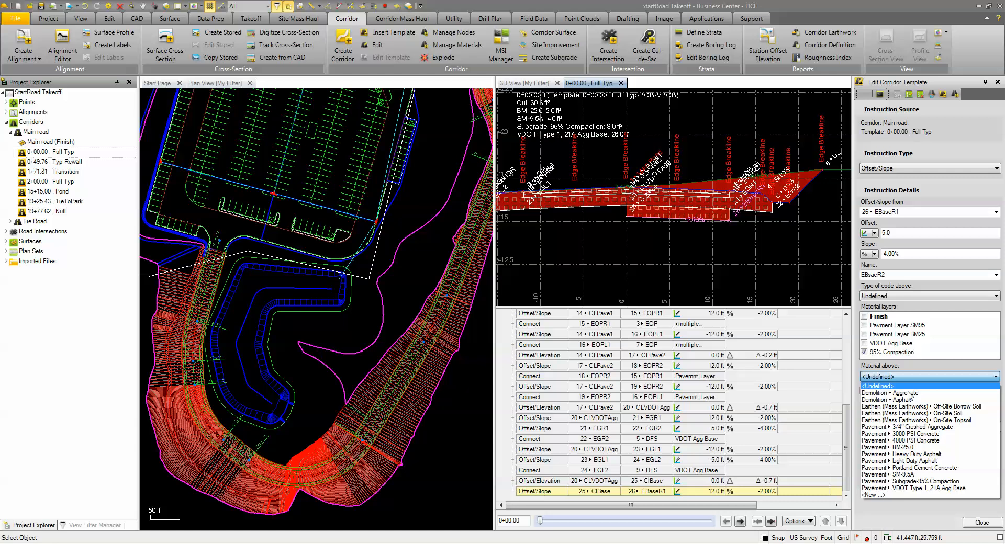
{"action": "left_click", "coordinate": [942, 488]}
{"action": "left_click", "coordinate": [930, 378]}
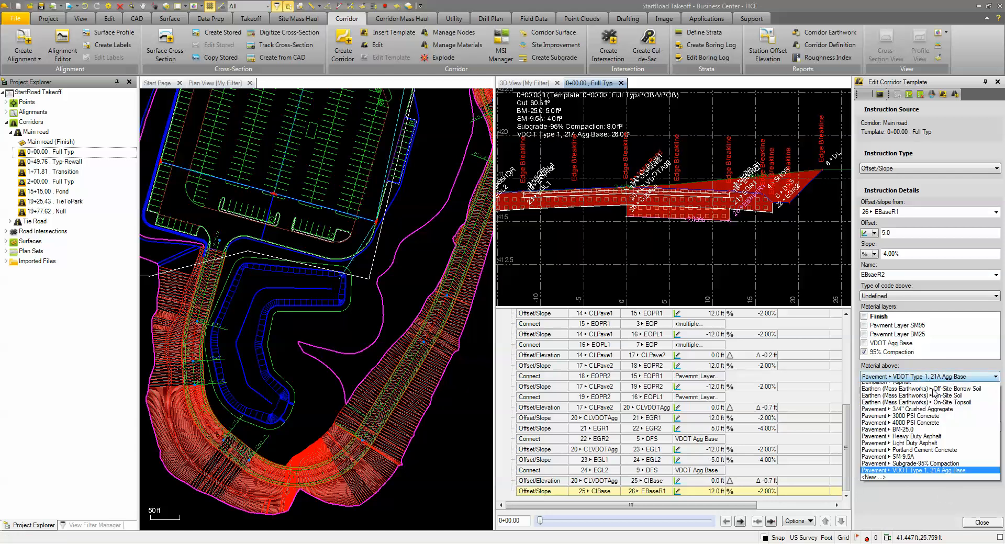
{"action": "left_click", "coordinate": [925, 463]}
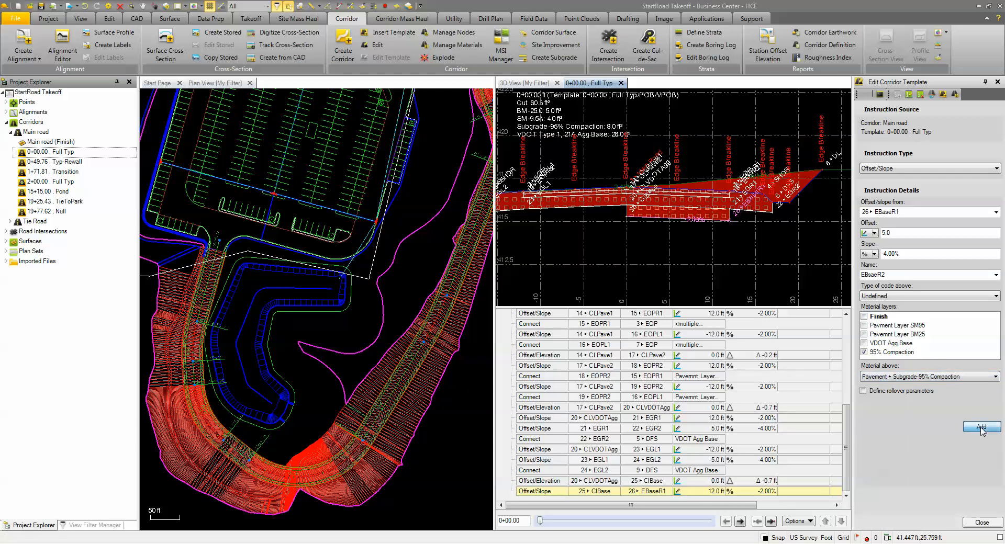
{"action": "left_click", "coordinate": [981, 427]}
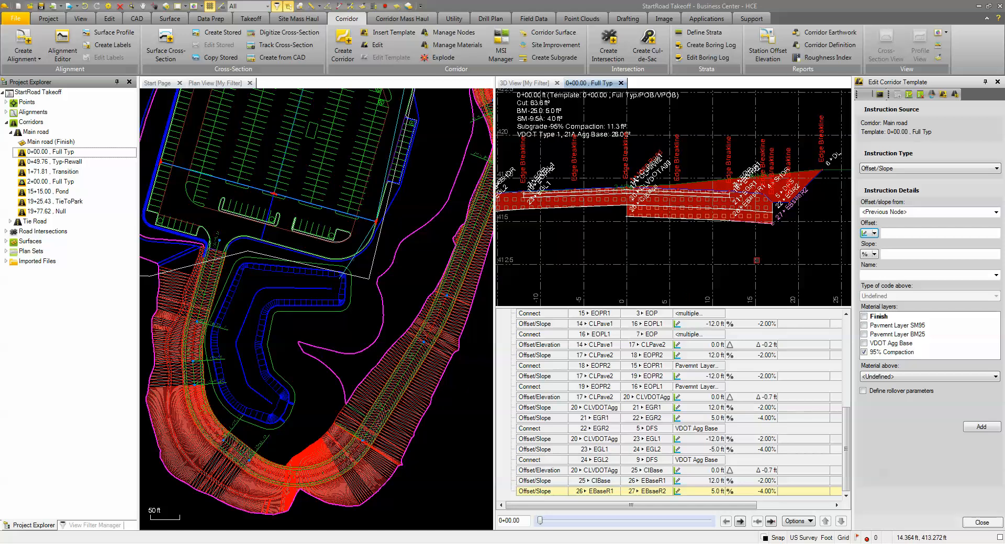
- Add a Connect instruction from node EBsaeR2 to node EGR2 on the 95% Compaction layer
{"action": "left_click", "coordinate": [882, 169]}
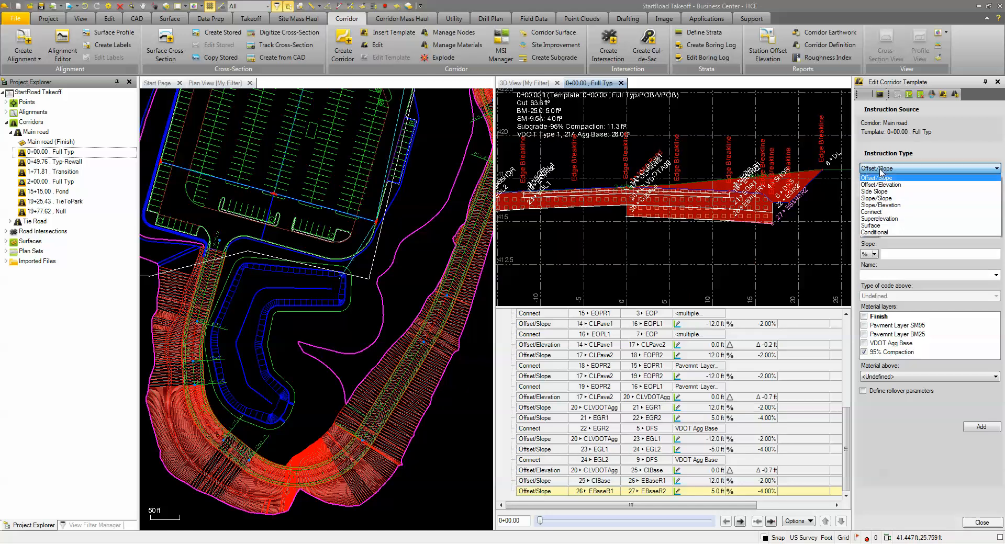
{"action": "left_click", "coordinate": [892, 217]}
{"action": "left_click", "coordinate": [892, 214]}
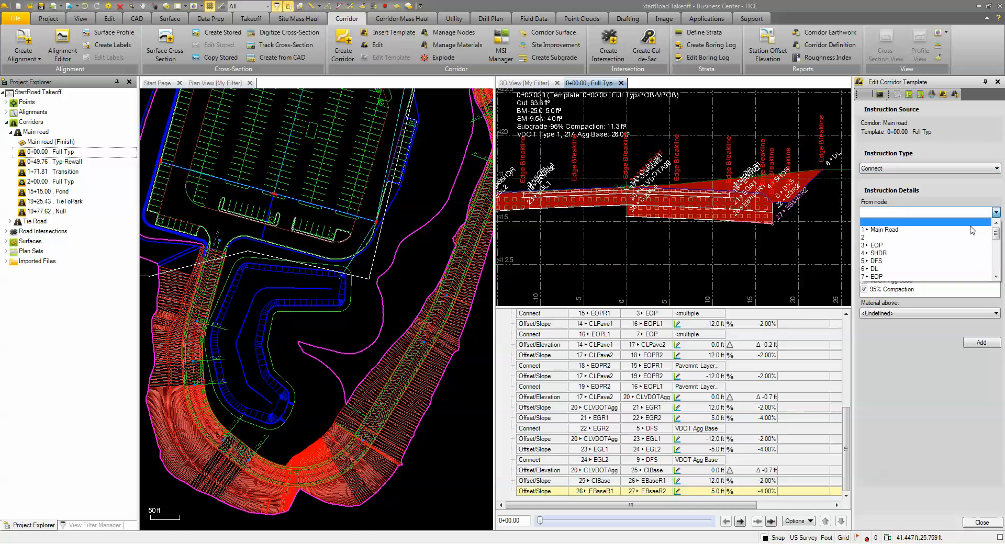
{"action": "left_click_drag", "start_coordinate": [996, 234], "coordinate": [999, 289]}
{"action": "left_click", "coordinate": [888, 276]}
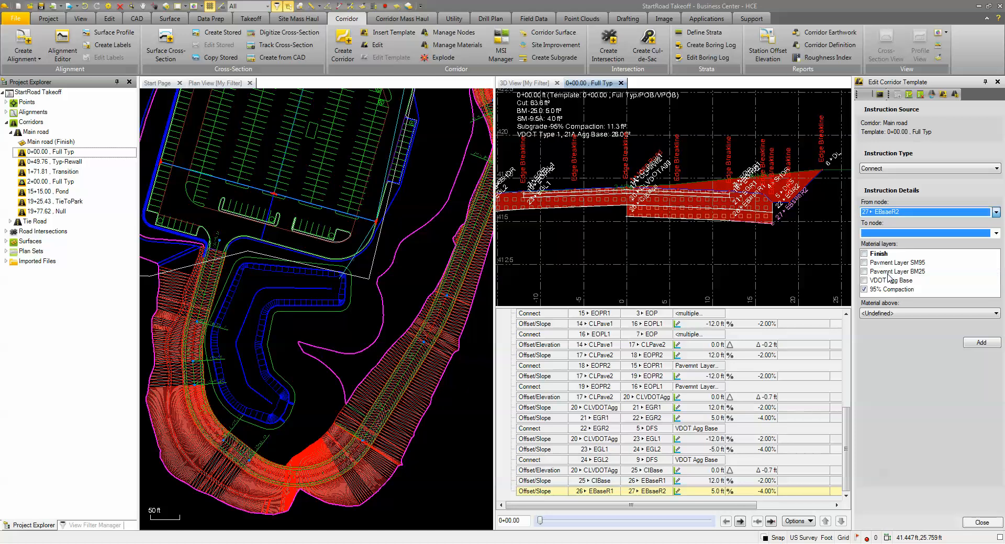
{"action": "left_click", "coordinate": [994, 233]}
{"action": "scroll", "coordinate": [890, 275], "scroll_direction": "down", "scroll_amount": 4}
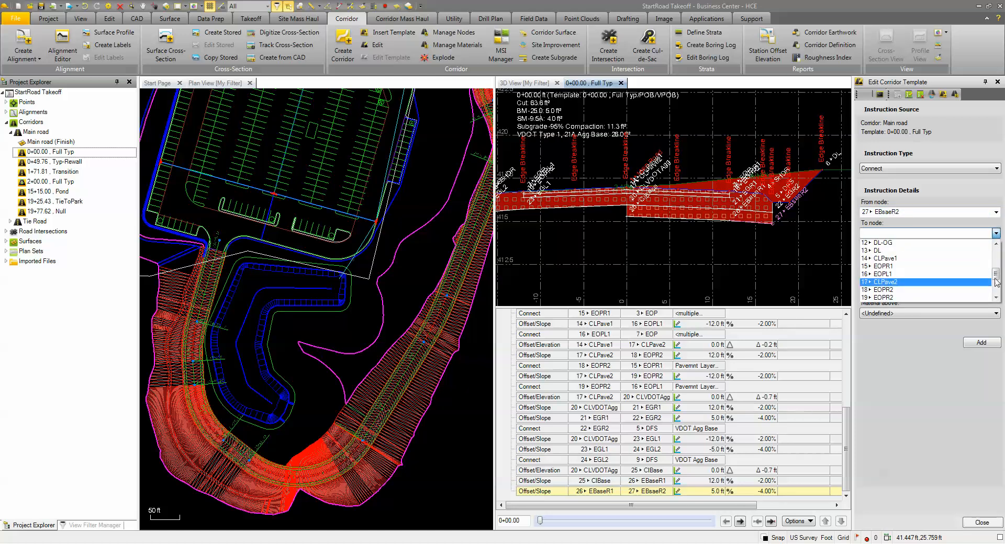
{"action": "left_click", "coordinate": [995, 283]}
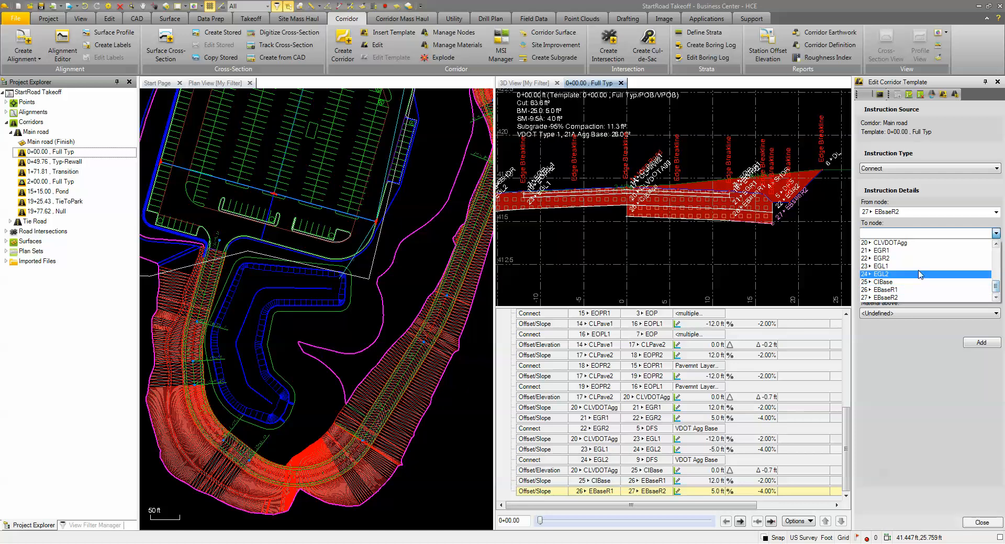
{"action": "scroll", "coordinate": [913, 282], "scroll_direction": "up", "scroll_amount": 2}
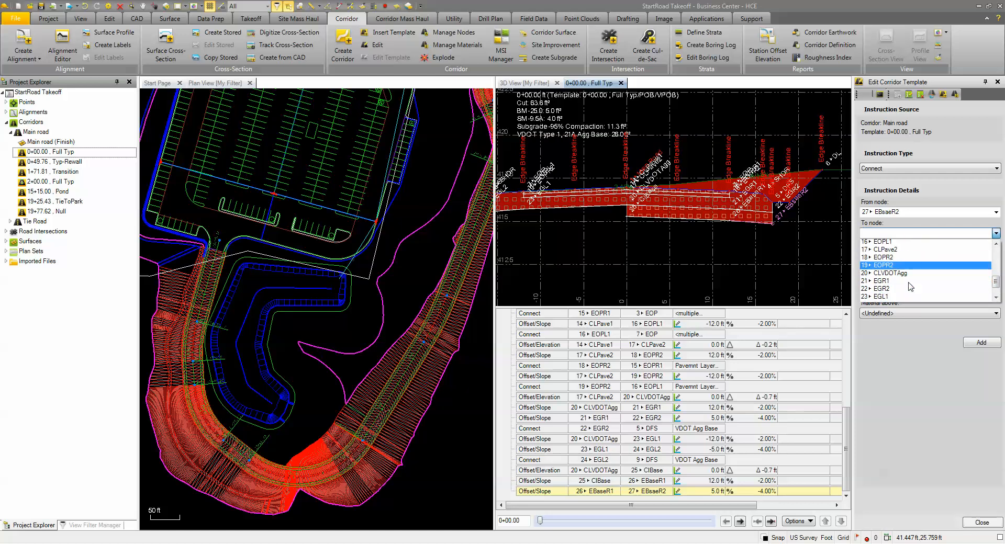
{"action": "left_click", "coordinate": [881, 288]}
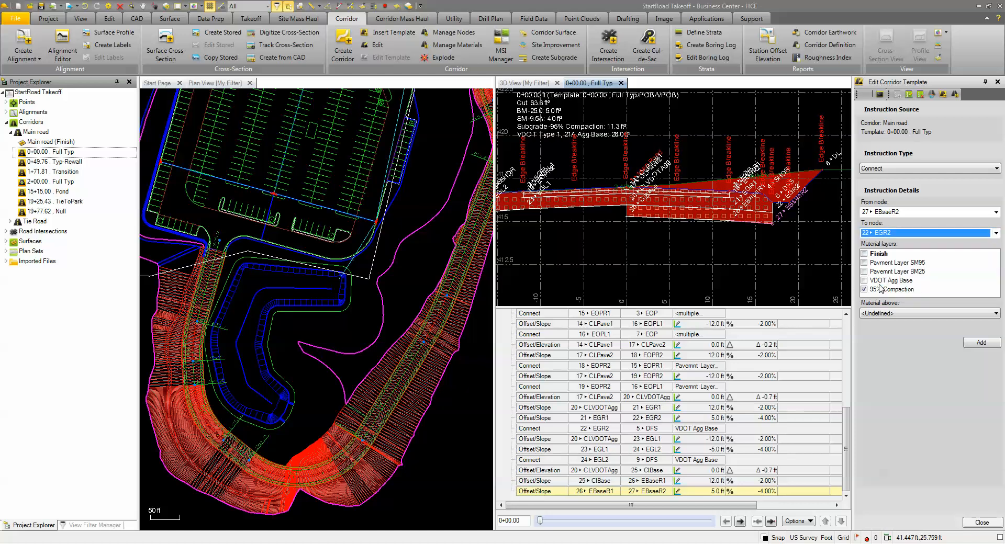
{"action": "left_click", "coordinate": [980, 344]}
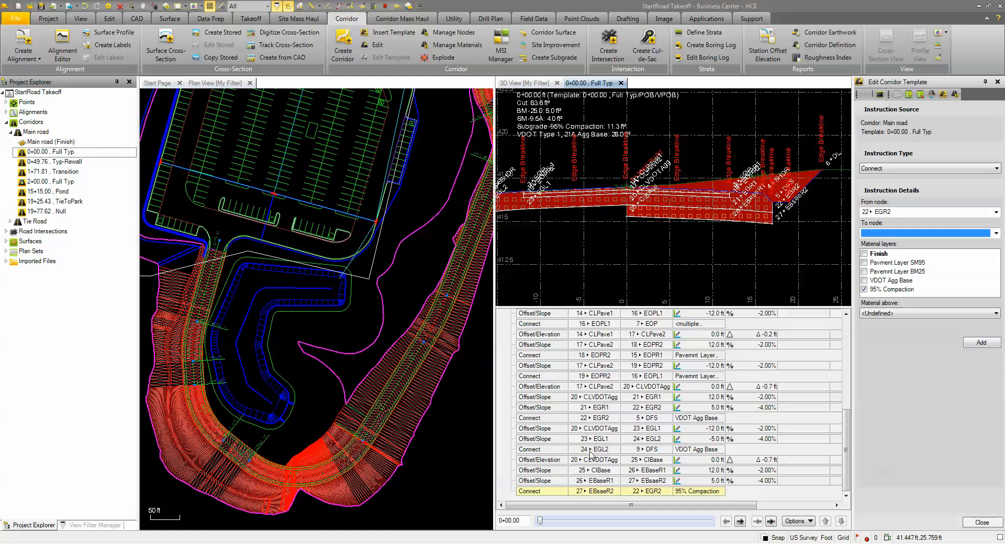
- Edit the Connect instruction from node EGR2 to node DFS, adding the 95% Compaction layer alongside VDOT Agg Base
{"action": "scroll", "coordinate": [763, 241], "scroll_direction": "up", "scroll_amount": 2}
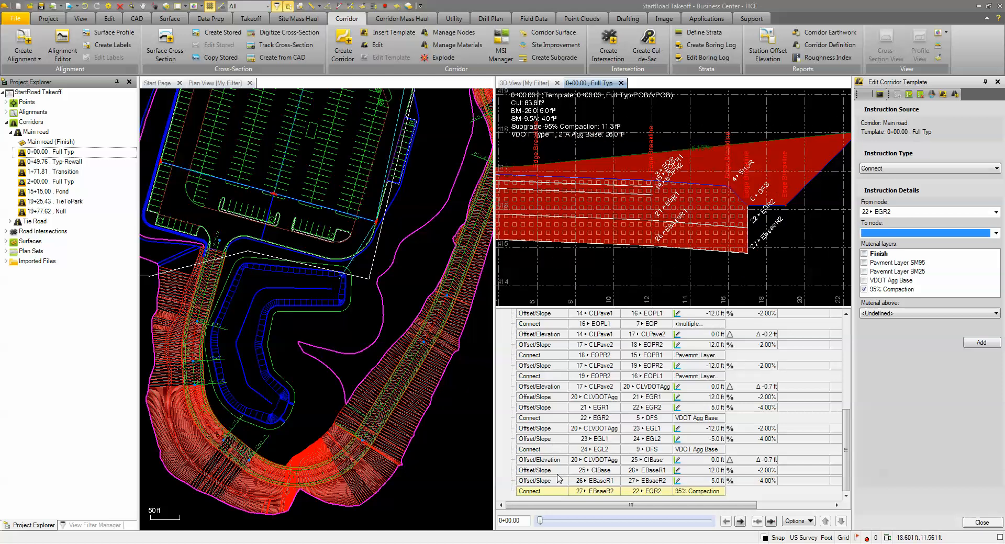
{"action": "left_click", "coordinate": [556, 418]}
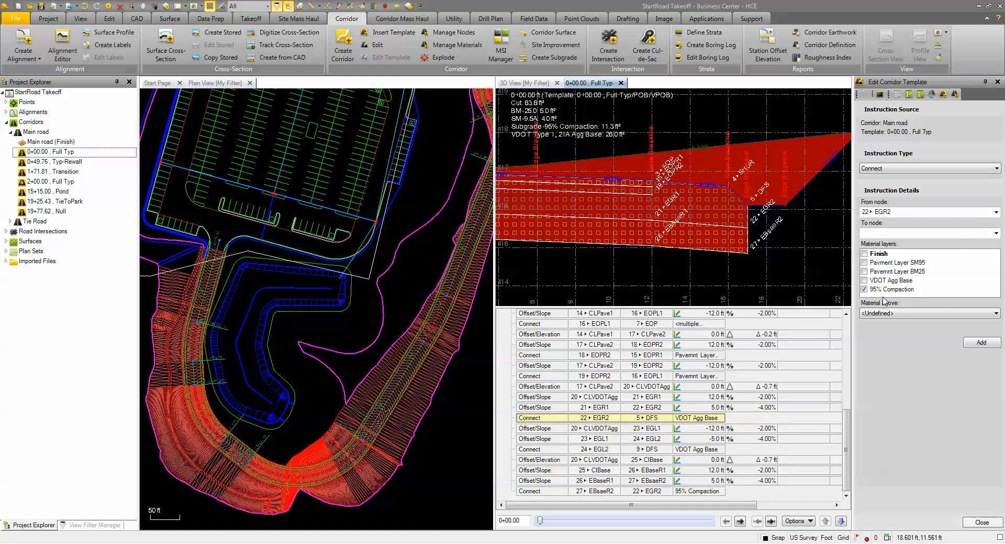
{"action": "double_click", "coordinate": [538, 419]}
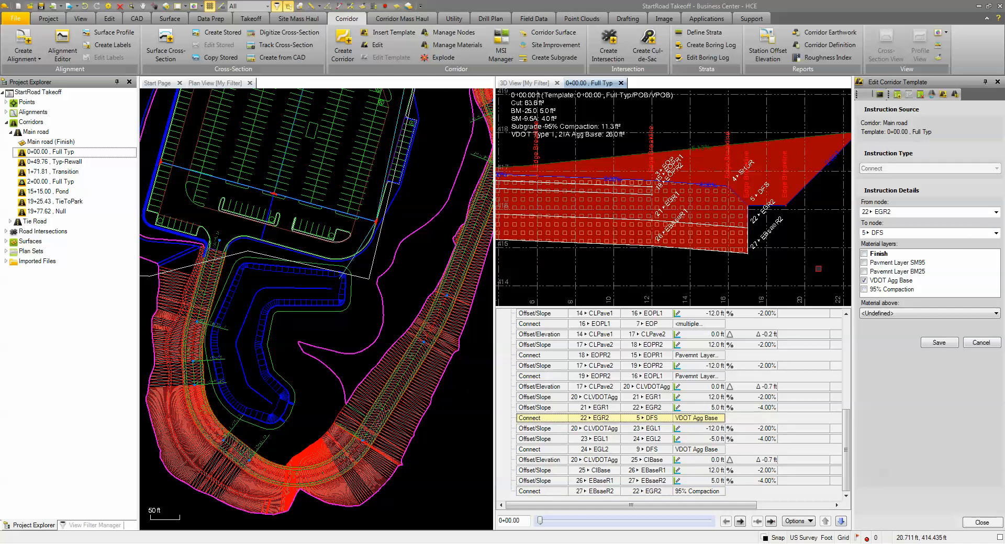
{"action": "left_click", "coordinate": [864, 289]}
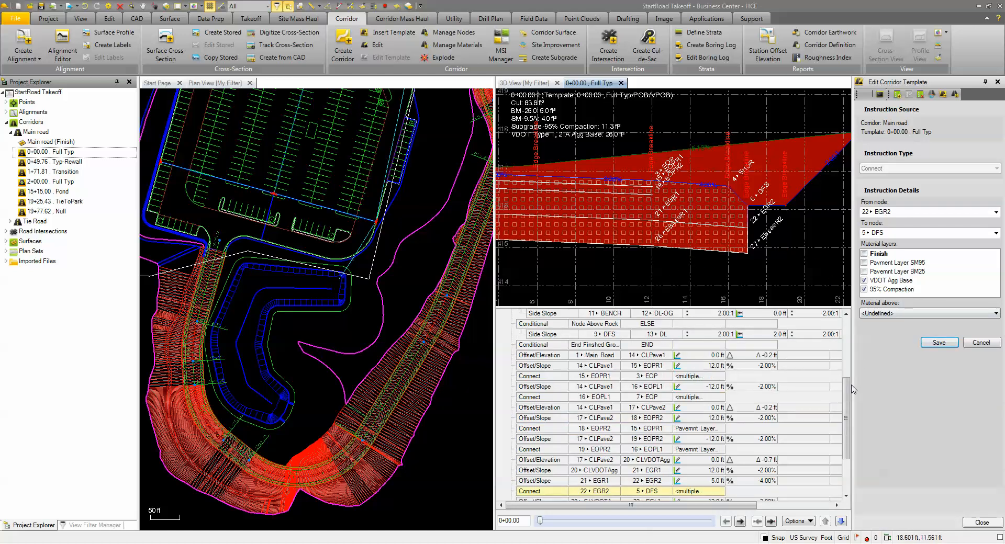
- Edit the Connect instruction from node EGL2 to node DFS, adding the 95% Compaction layer, and save it
{"action": "left_click_drag", "start_coordinate": [846, 390], "coordinate": [846, 411]}
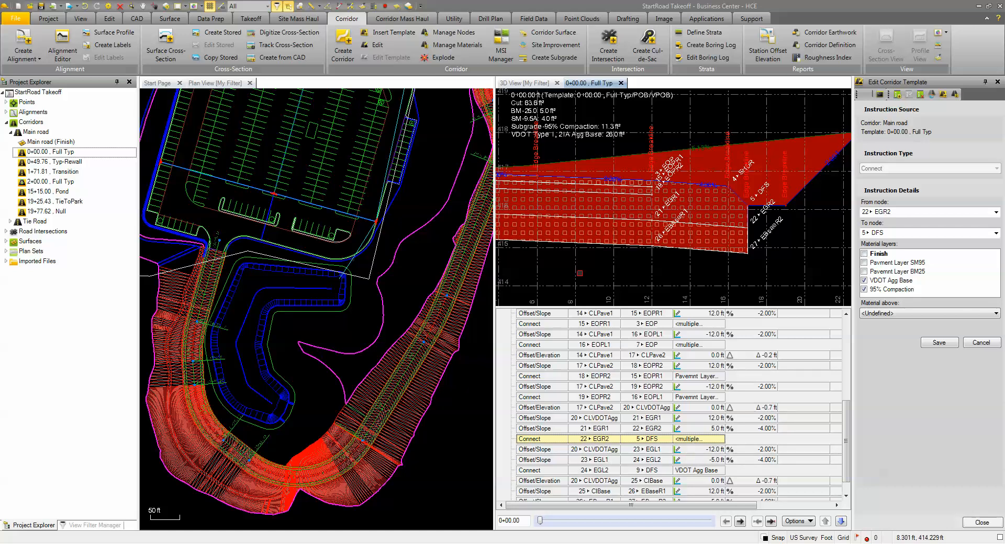
{"action": "middle_click_drag", "start_coordinate": [574, 252], "coordinate": [834, 231]}
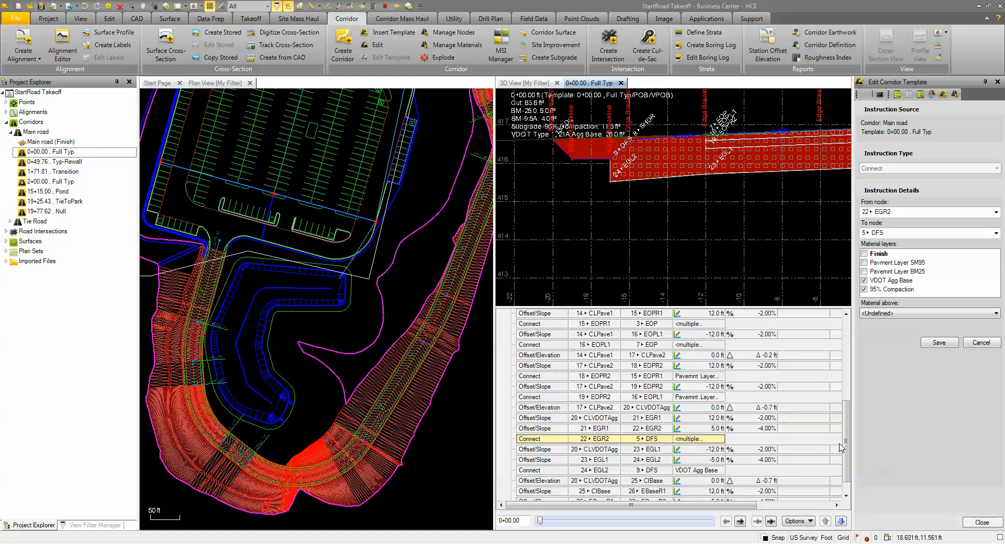
{"action": "scroll", "coordinate": [843, 461], "scroll_direction": "down", "scroll_amount": 1}
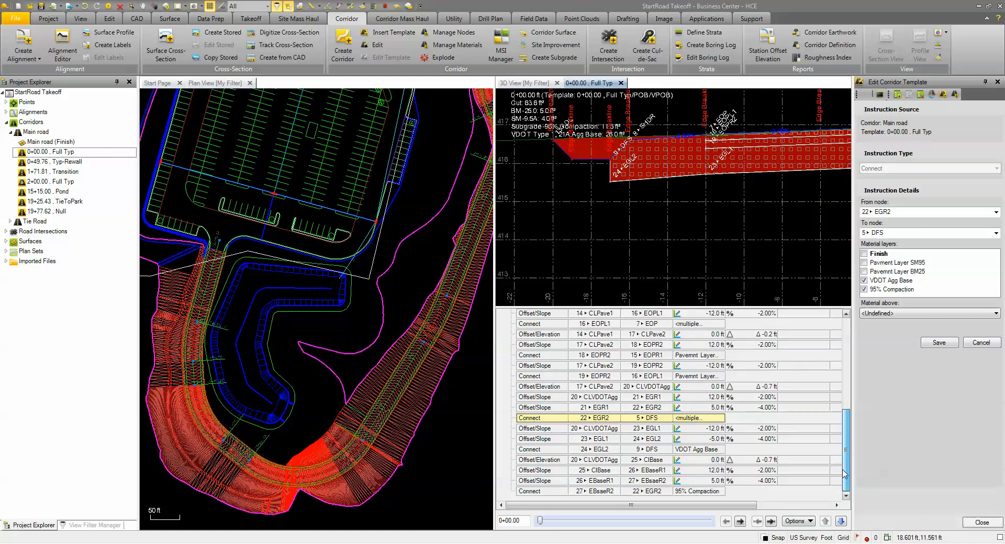
{"action": "left_click", "coordinate": [551, 451]}
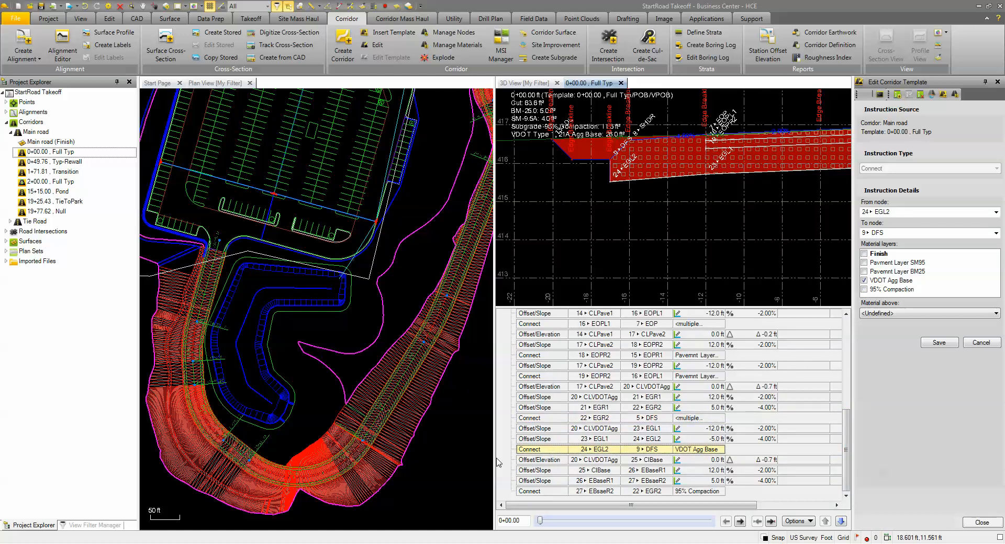
{"action": "left_click", "coordinate": [864, 289]}
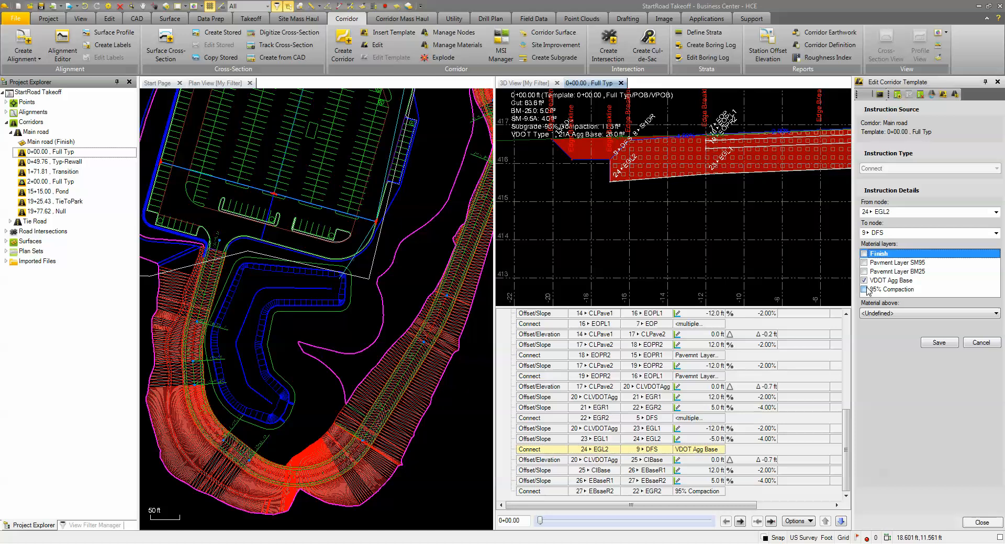
{"action": "left_click", "coordinate": [939, 343]}
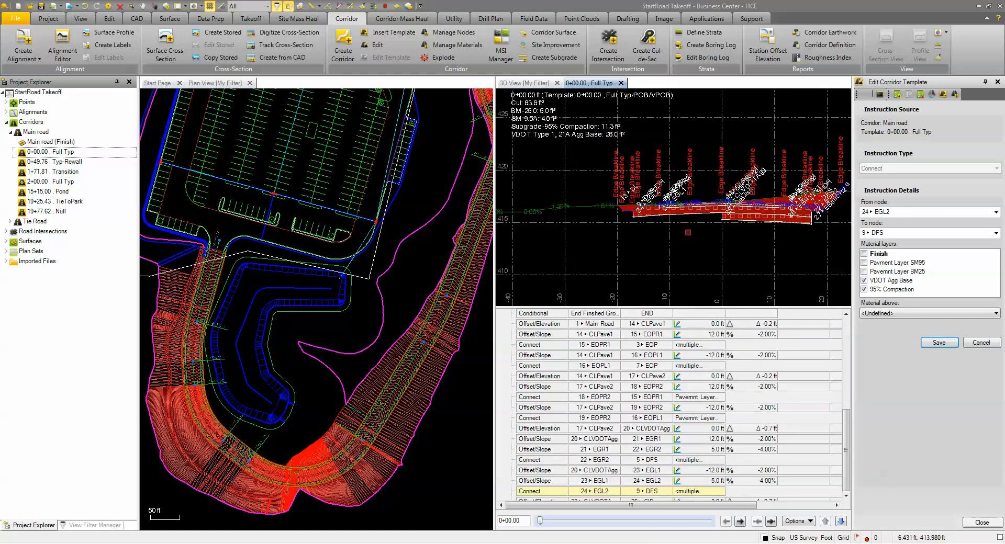
{"action": "left_click", "coordinate": [937, 342]}
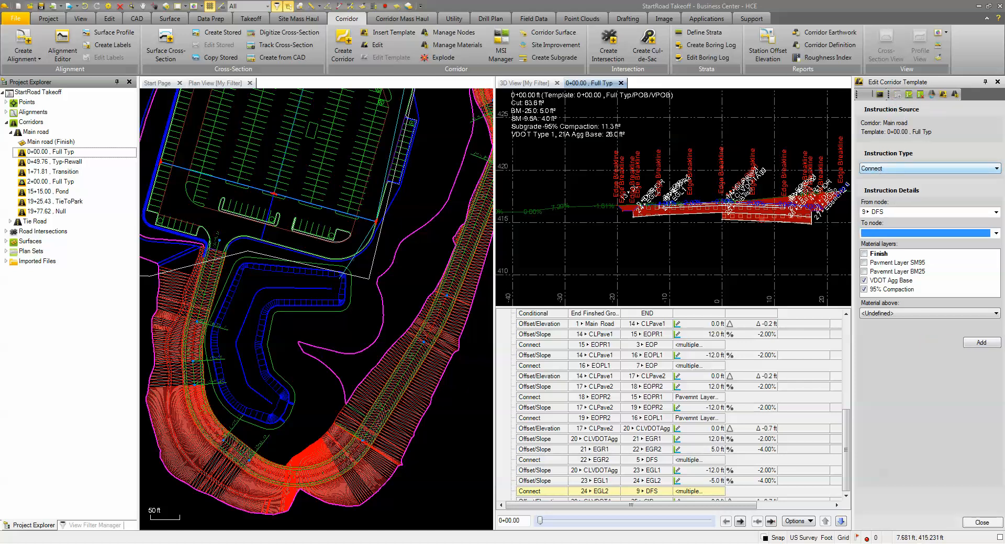
- Choose the Offset/Slope instruction type and set the insertion point after the final Connect instruction from EBsaeR2 to EGR2
{"action": "scroll", "coordinate": [710, 225], "scroll_direction": "up", "scroll_amount": 3}
{"action": "scroll", "coordinate": [749, 180], "scroll_direction": "up", "scroll_amount": 1}
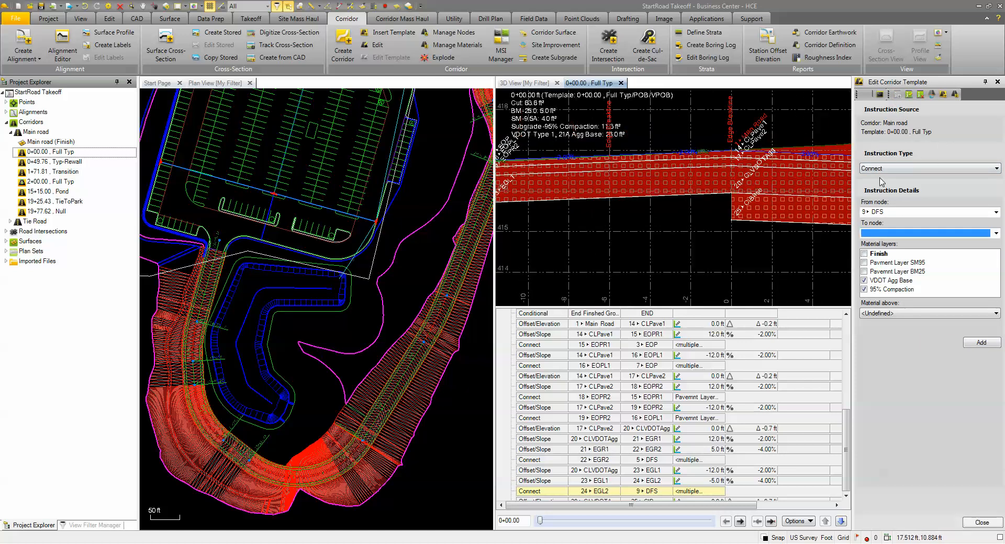
{"action": "left_click", "coordinate": [883, 168]}
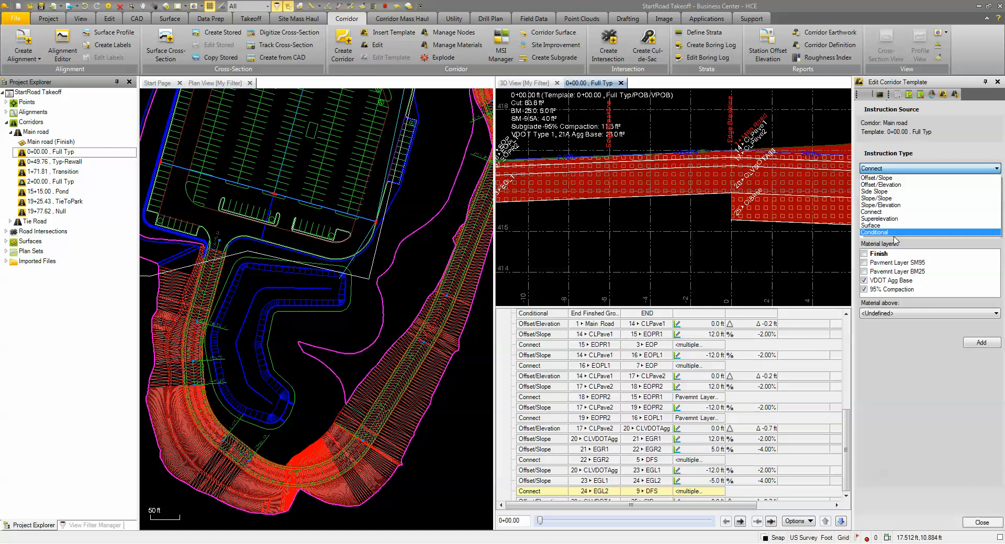
{"action": "left_click", "coordinate": [879, 178]}
{"action": "left_click", "coordinate": [895, 212]}
{"action": "scroll", "coordinate": [971, 252], "scroll_direction": "down", "scroll_amount": 6}
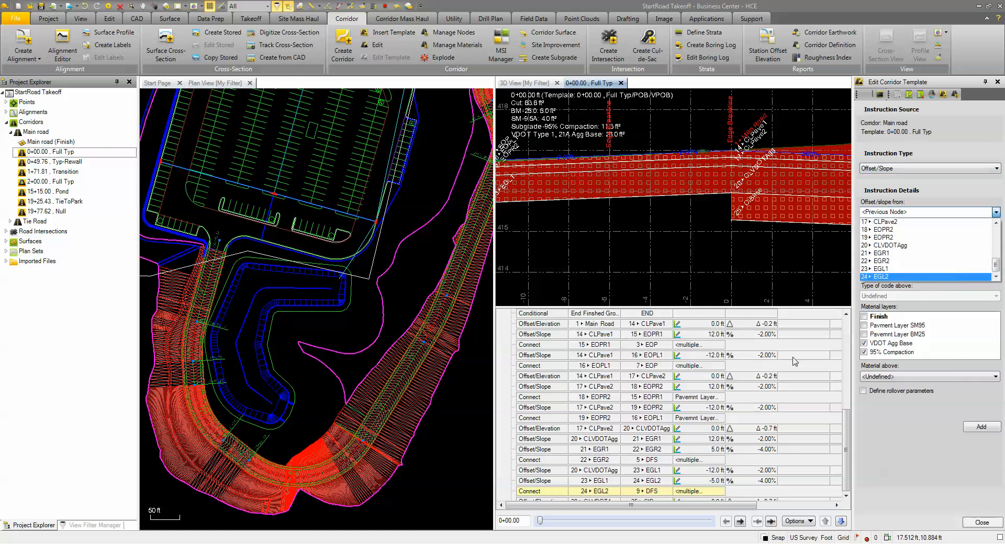
{"action": "left_click", "coordinate": [847, 444]}
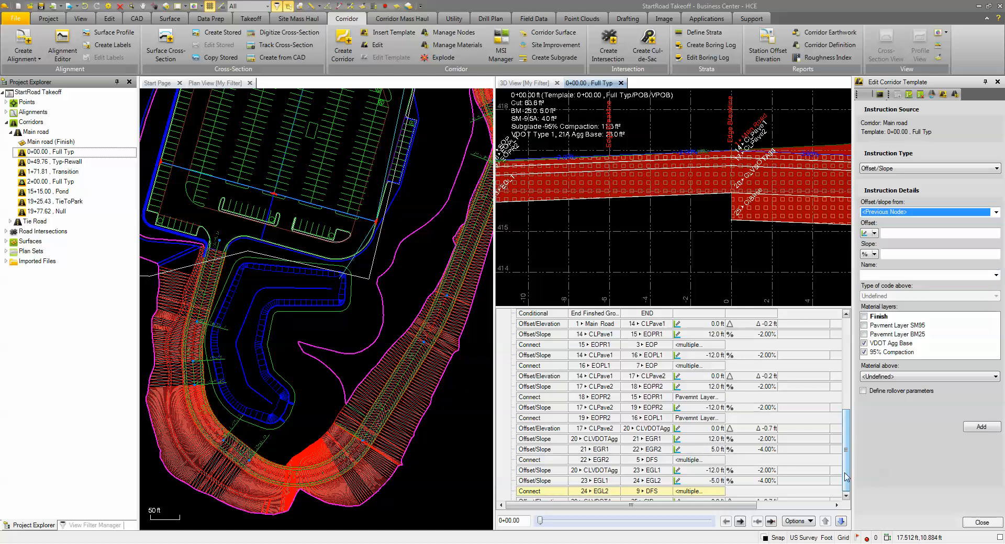
{"action": "left_click", "coordinate": [558, 500]}
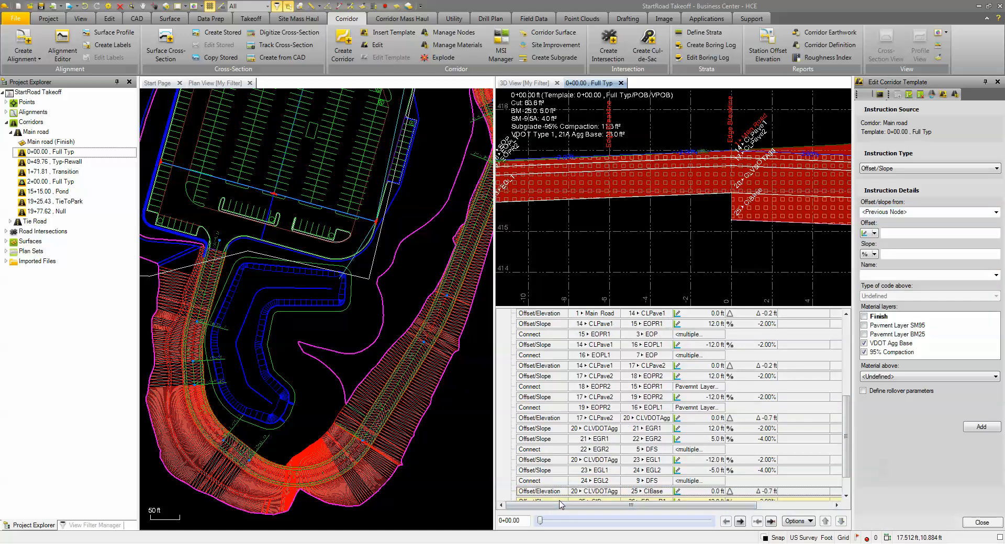
{"action": "scroll", "coordinate": [604, 494], "scroll_direction": "down", "scroll_amount": 1}
{"action": "left_click", "coordinate": [527, 491]}
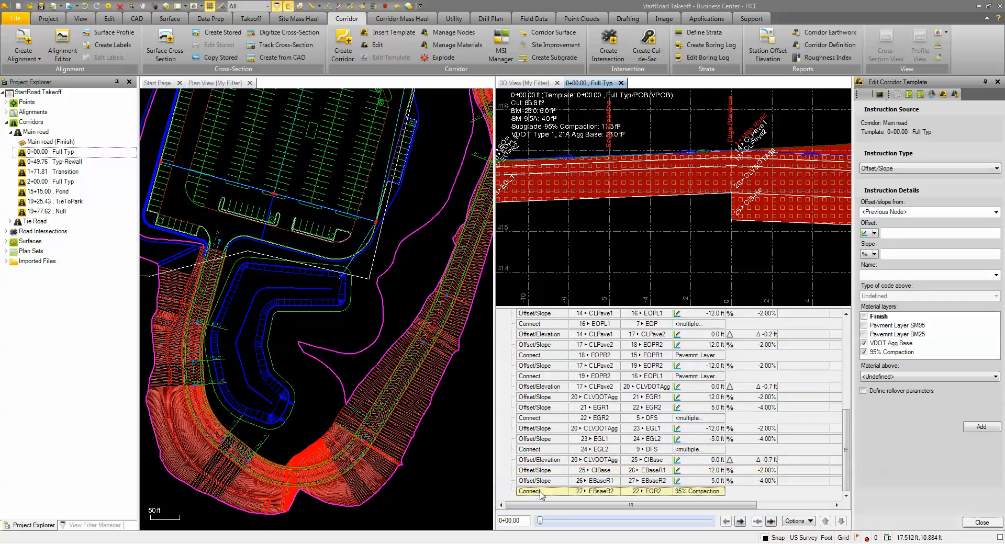
- Define an Offset/Slope instruction from node EBsaeR2 with a -12 ft offset, -2% slope and the name EBaseL1
{"action": "left_click", "coordinate": [904, 168]}
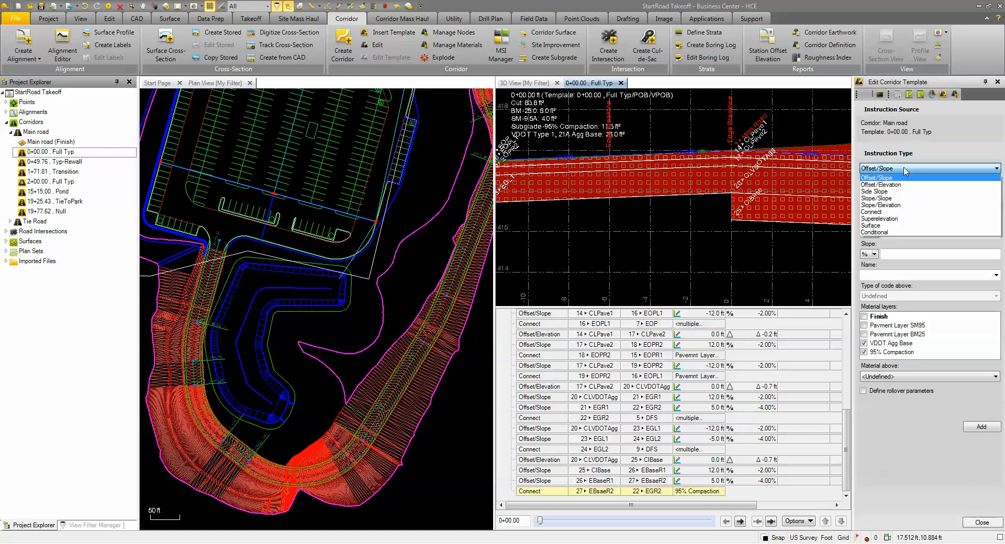
{"action": "left_click", "coordinate": [884, 178]}
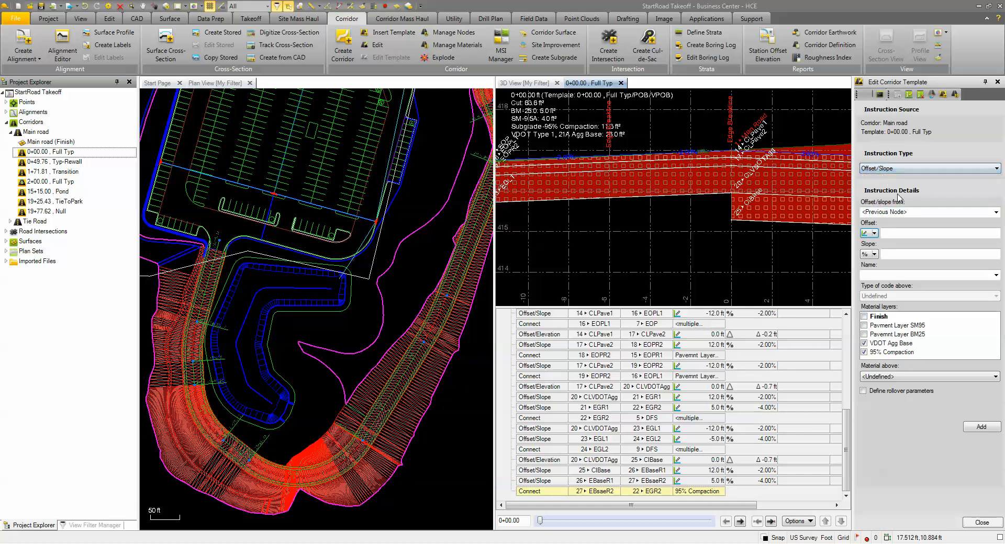
{"action": "left_click", "coordinate": [995, 212]}
{"action": "left_click_drag", "start_coordinate": [993, 240], "coordinate": [993, 278]}
{"action": "left_click", "coordinate": [899, 276]}
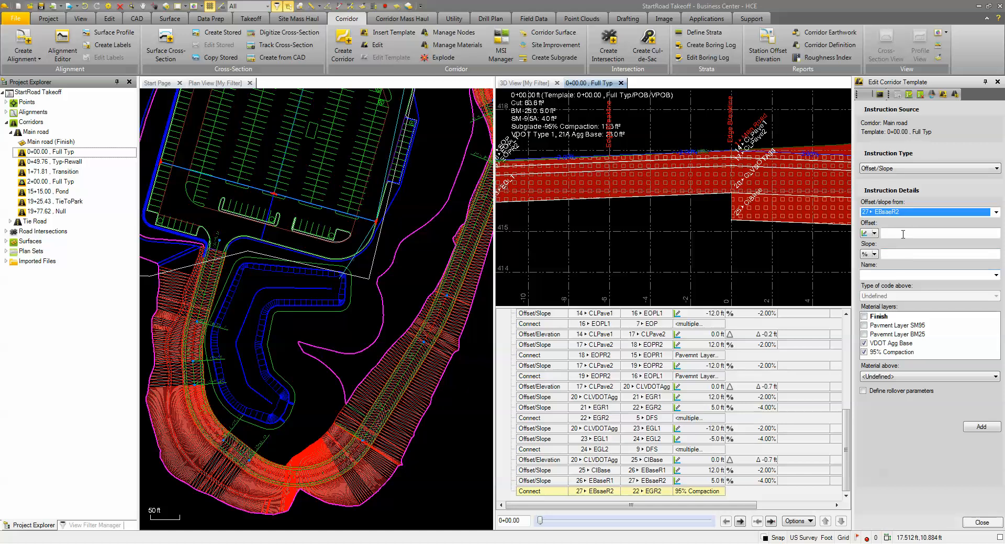
{"action": "left_click", "coordinate": [904, 234]}
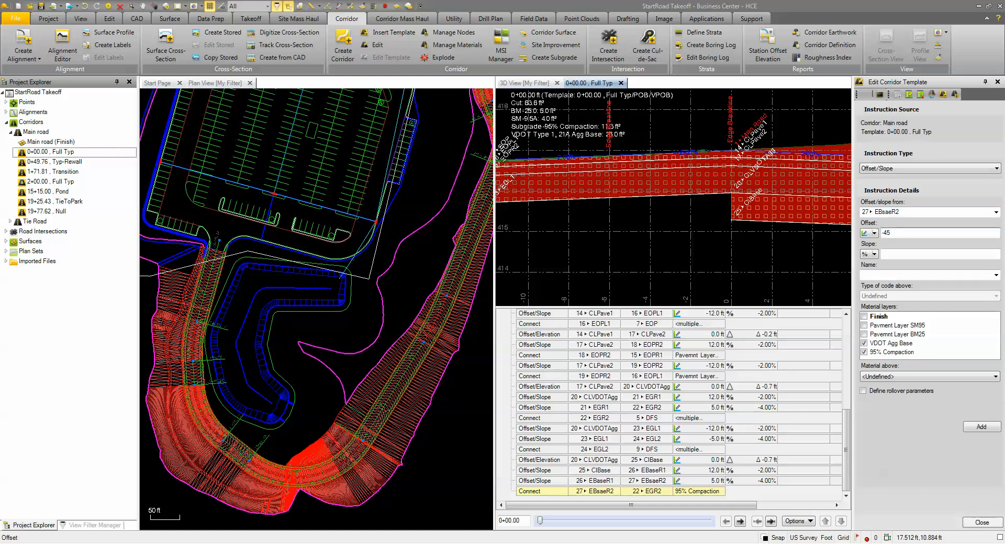
{"action": "left_click", "coordinate": [905, 254]}
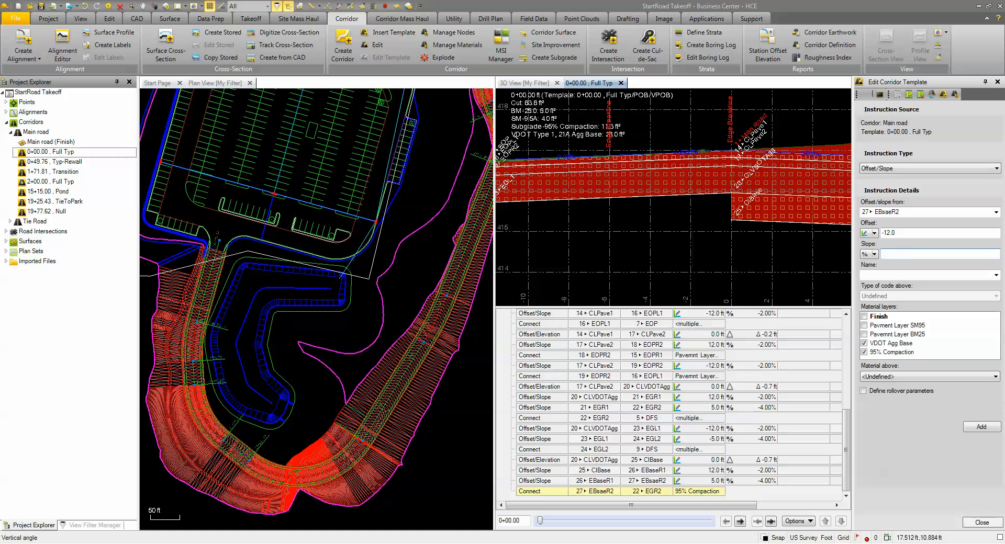
{"action": "left_click", "coordinate": [893, 275]}
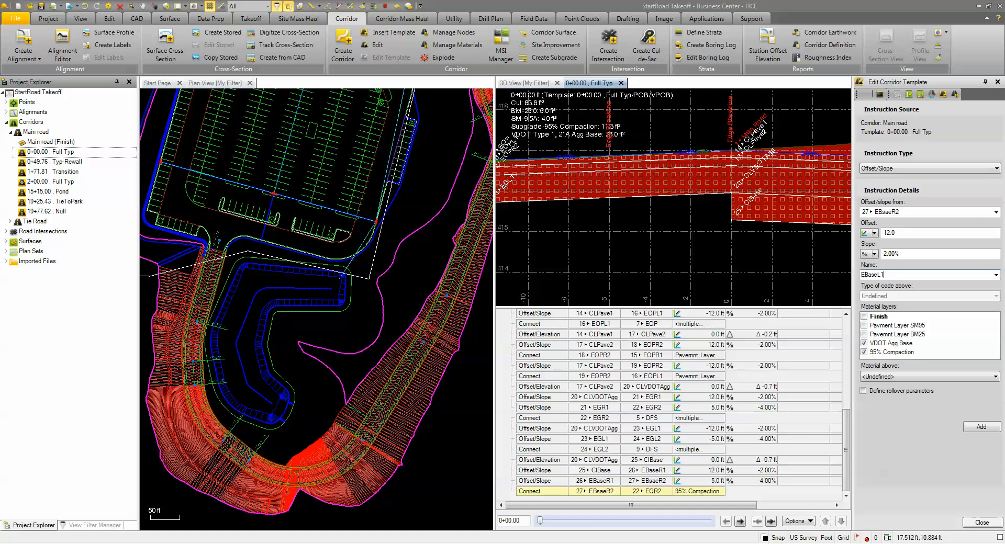
- Assign EBaseL1 only to the 95% Compaction layer with Pavement Subgrade-95% Compaction above, and add the instruction
{"action": "left_click", "coordinate": [865, 344]}
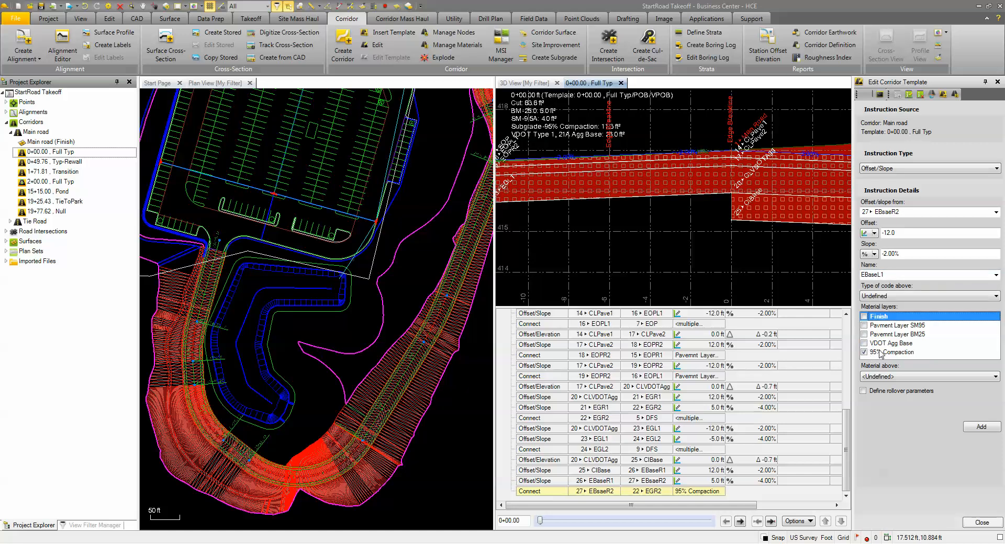
{"action": "left_click", "coordinate": [904, 377]}
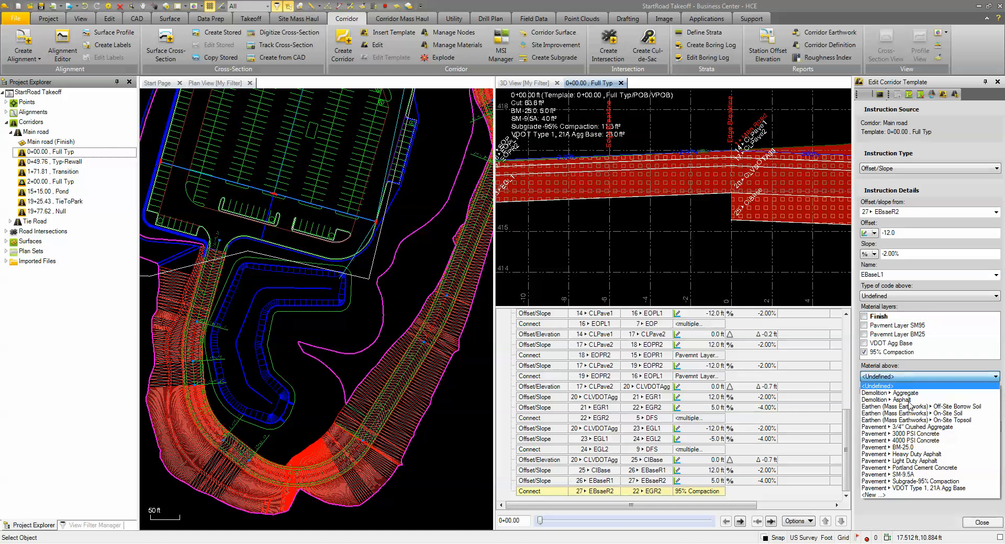
{"action": "left_click", "coordinate": [911, 487]}
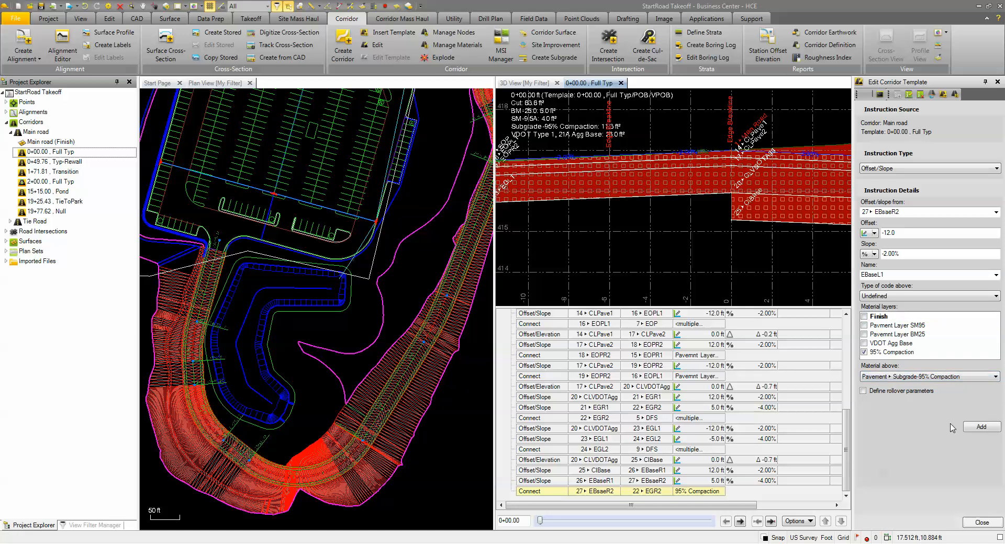
{"action": "left_click", "coordinate": [982, 426]}
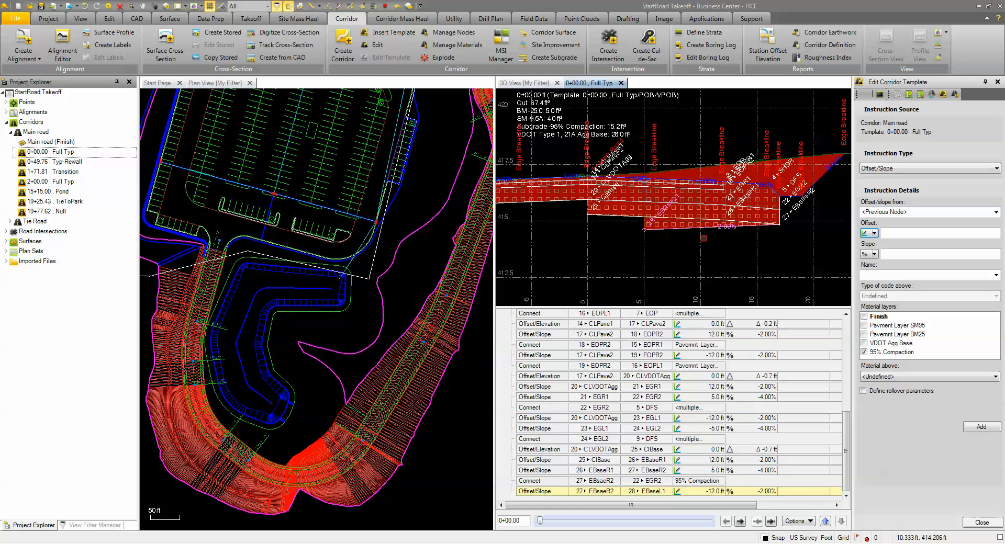
- Change the EBaseL1 instruction to offset from node ClBase and save it
{"action": "left_click", "coordinate": [532, 493]}
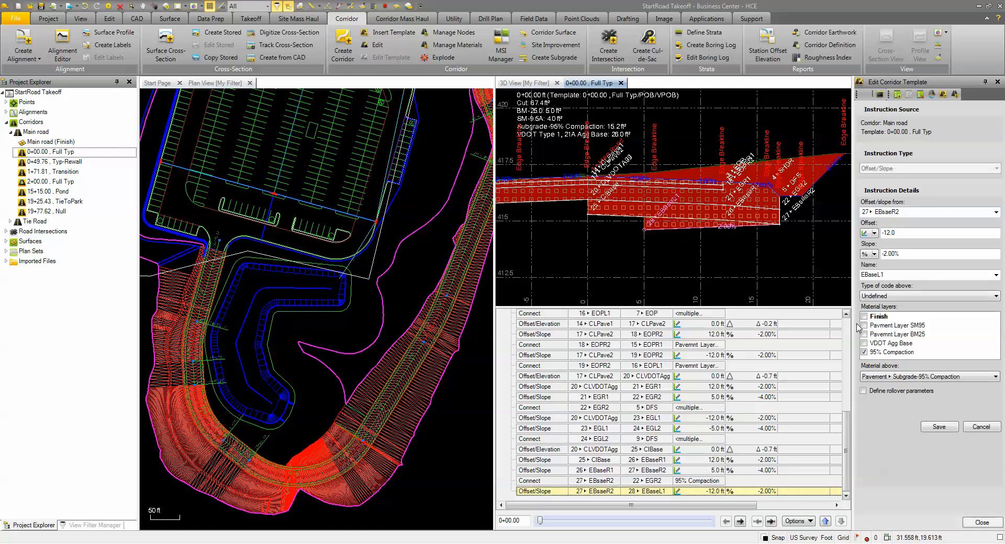
{"action": "left_click", "coordinate": [913, 213]}
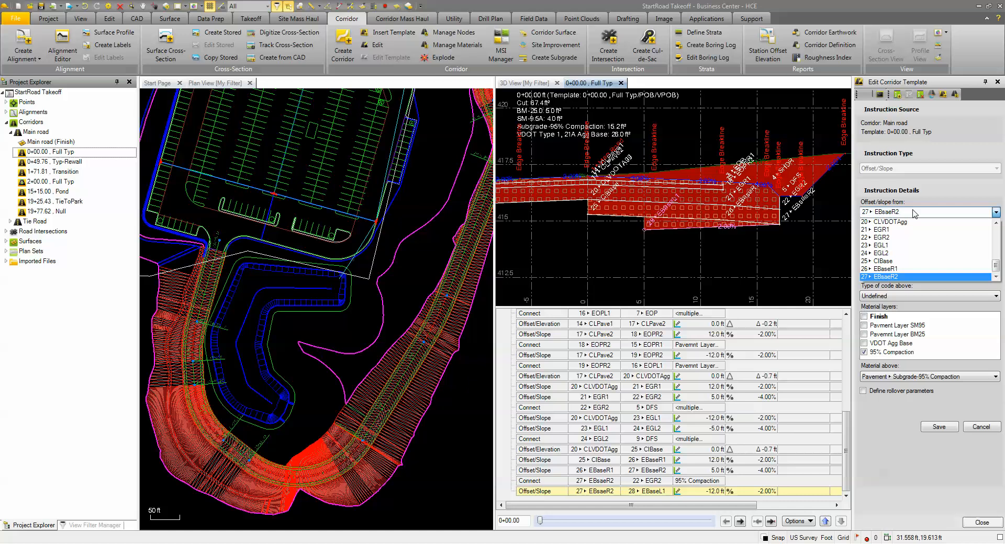
{"action": "left_click", "coordinate": [885, 261]}
{"action": "left_click", "coordinate": [939, 427]}
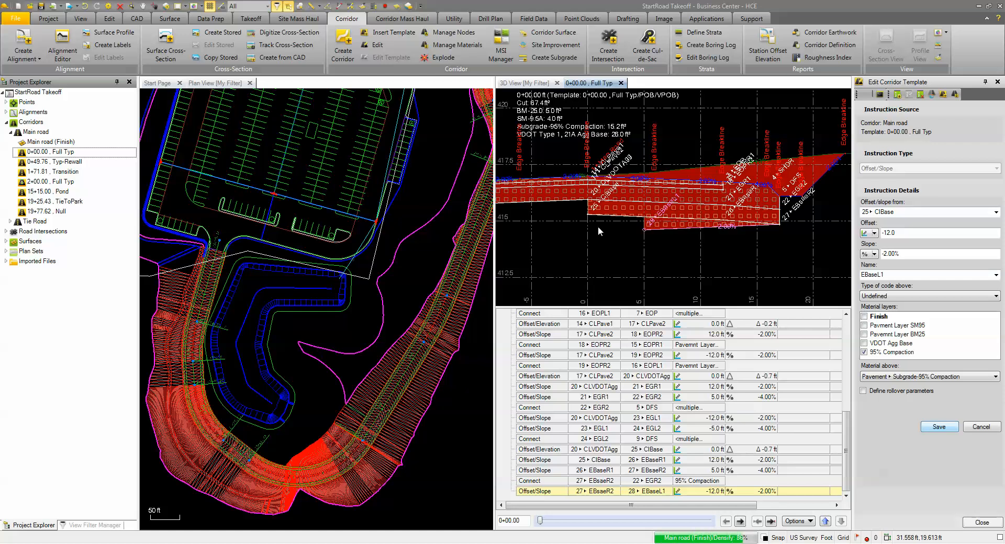
- Define a new Offset/Slope instruction from node EBaseL1 with a -5 ft offset and -4% slope
{"action": "scroll", "coordinate": [597, 226], "scroll_direction": "down", "scroll_amount": 3}
{"action": "middle_click_drag", "start_coordinate": [597, 226], "coordinate": [733, 230]}
{"action": "scroll", "coordinate": [650, 229], "scroll_direction": "up", "scroll_amount": 4}
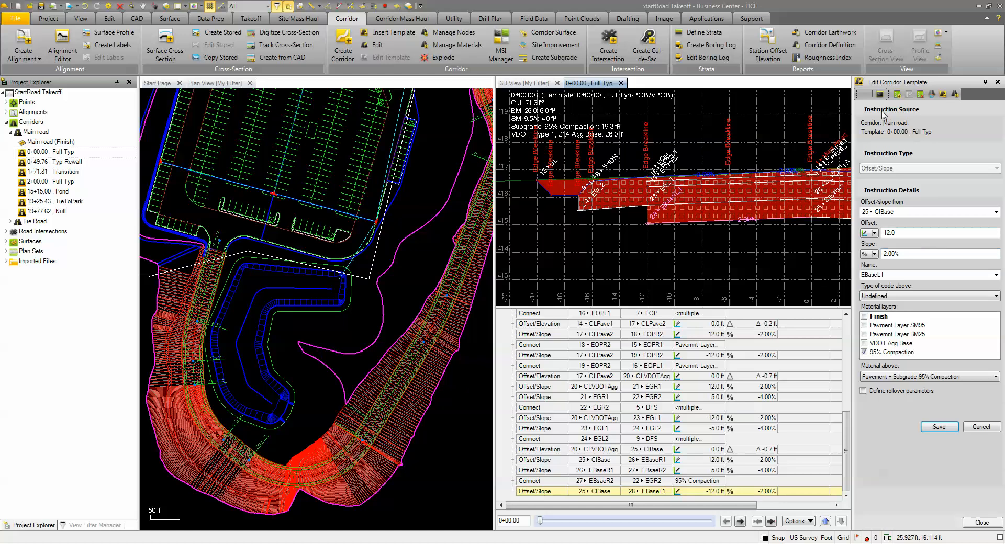
{"action": "left_click", "coordinate": [897, 94]}
{"action": "left_click", "coordinate": [884, 168]}
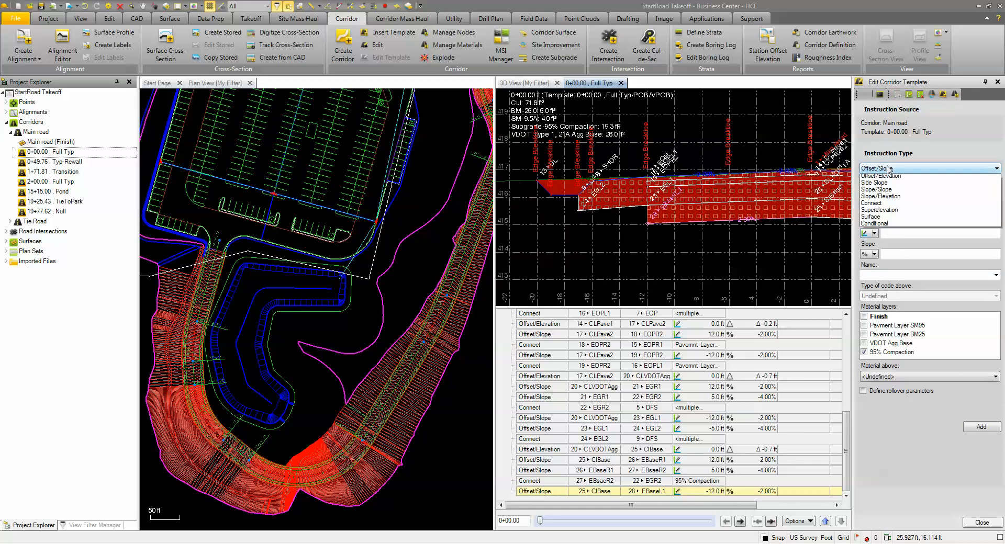
{"action": "left_click", "coordinate": [878, 178]}
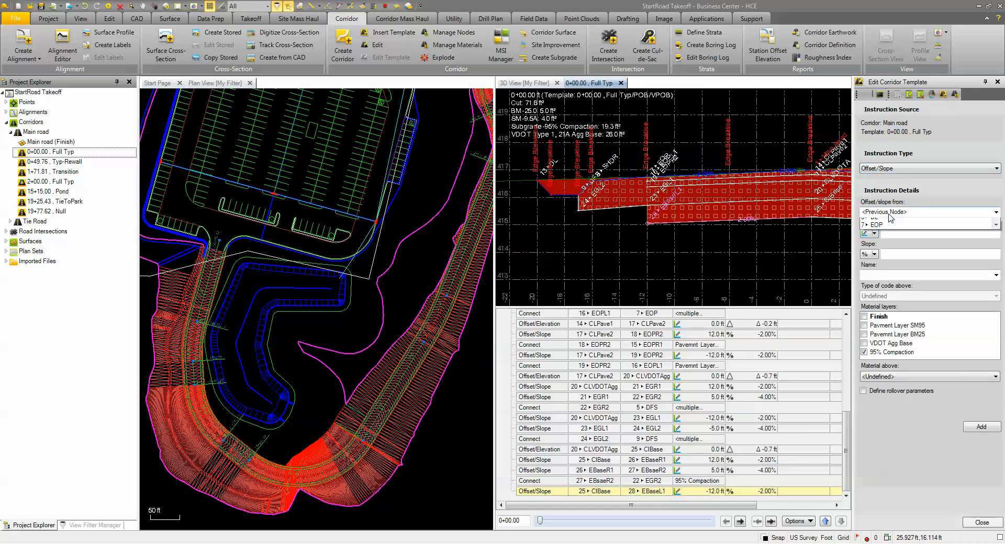
{"action": "left_click", "coordinate": [995, 212]}
{"action": "scroll", "coordinate": [982, 260], "scroll_direction": "down", "scroll_amount": 7}
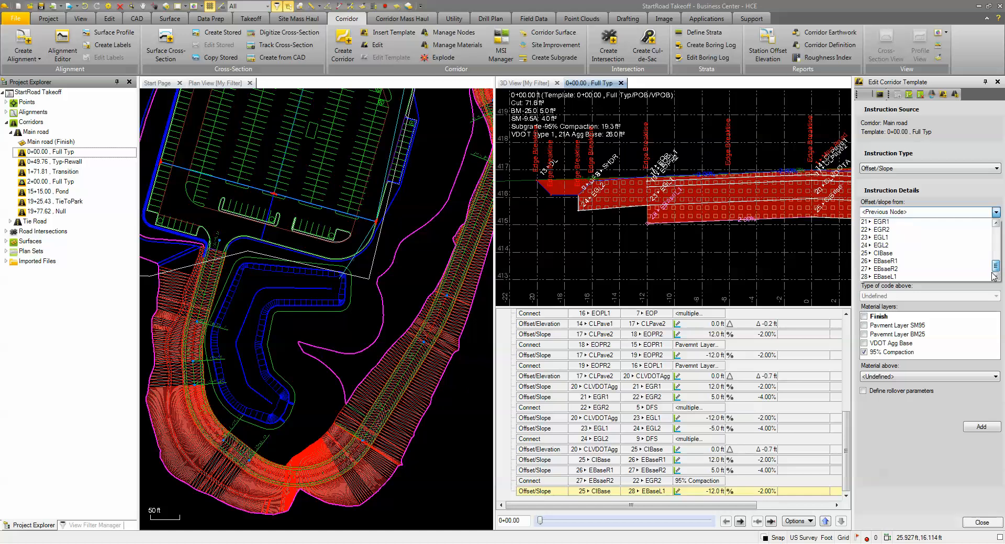
{"action": "left_click", "coordinate": [895, 276]}
{"action": "left_click", "coordinate": [895, 232]}
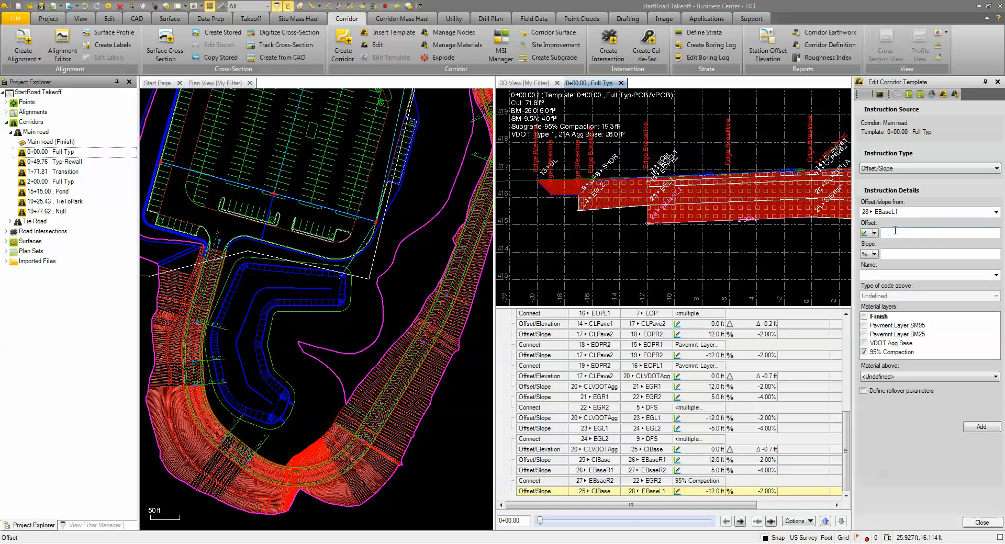
{"action": "left_click", "coordinate": [903, 256]}
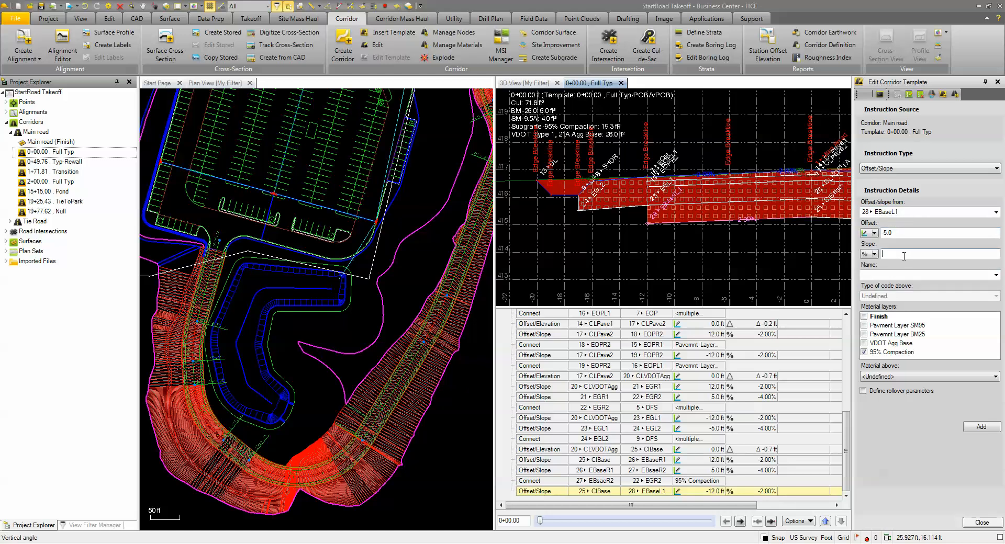
{"action": "left_click", "coordinate": [904, 276]}
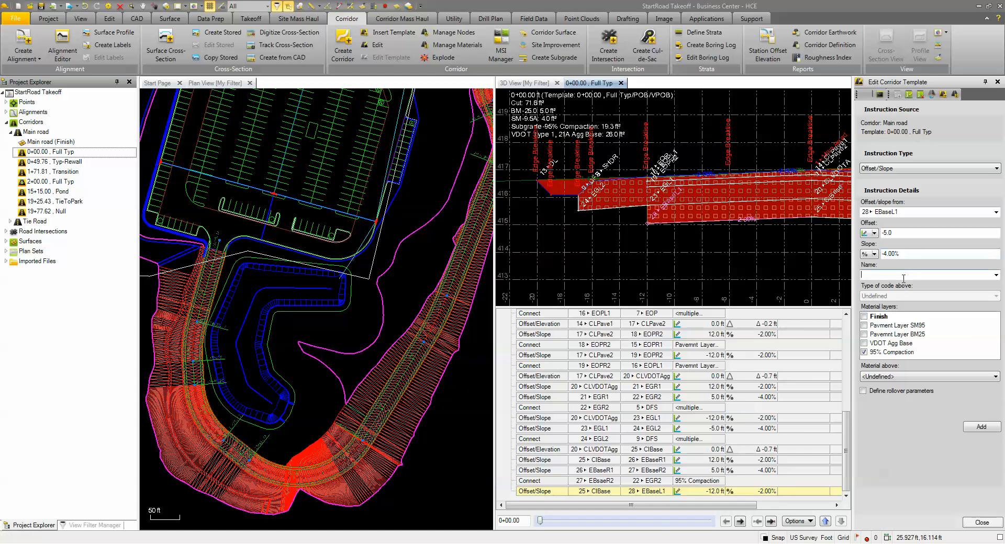
- Name the instruction EBaseL2, set the material above to Pavement Subgrade-95% Compaction, and add it to the template
{"action": "type", "text": "Eb"}
{"action": "left_click", "coordinate": [878, 377]}
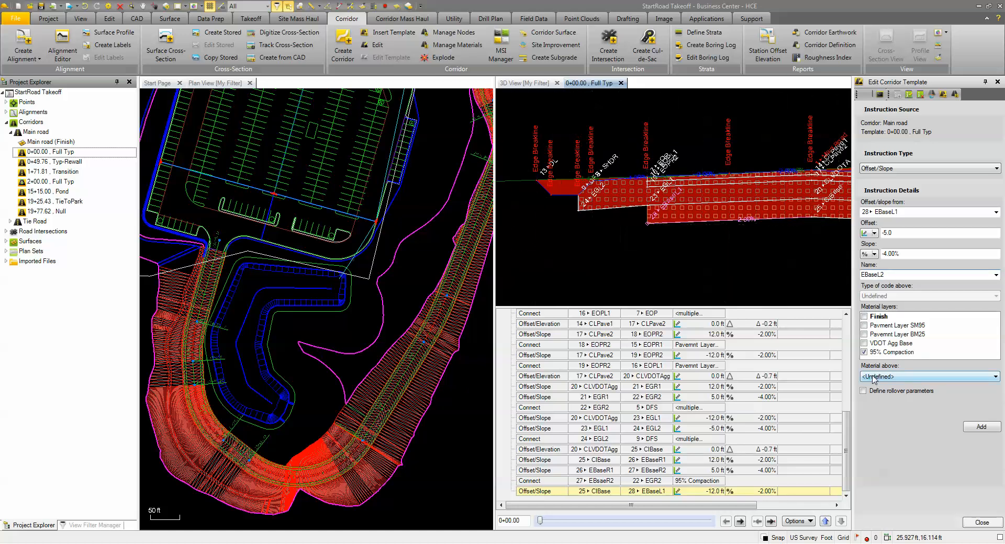
{"action": "left_click", "coordinate": [921, 481]}
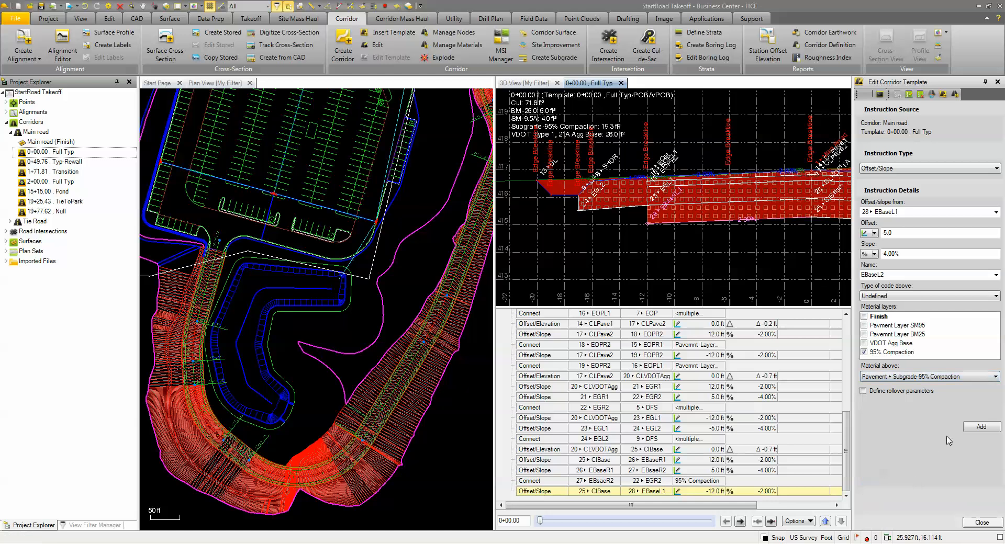
{"action": "left_click", "coordinate": [980, 427]}
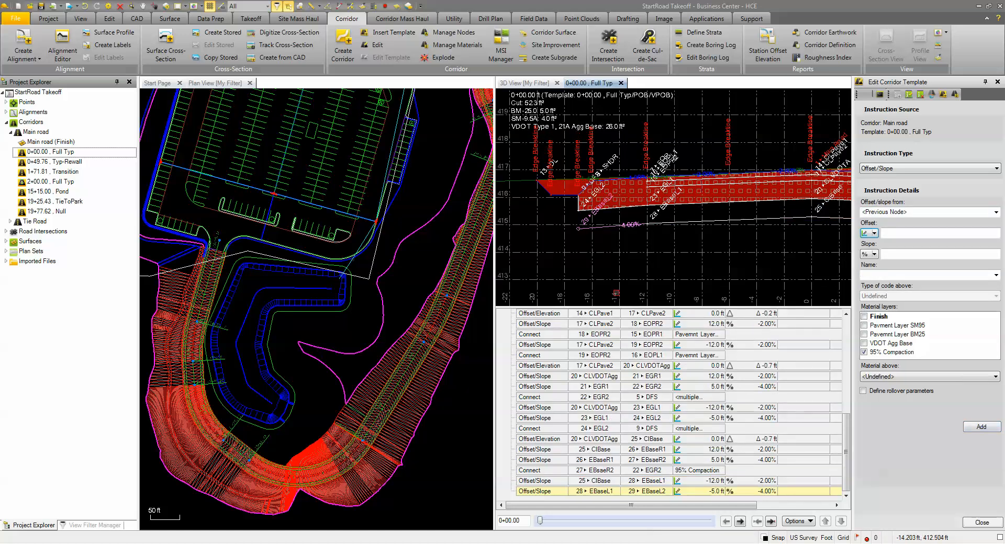
- Choose the Connect instruction type and set its starting node to EBaseL2
{"action": "scroll", "coordinate": [625, 268], "scroll_direction": "down", "scroll_amount": 3}
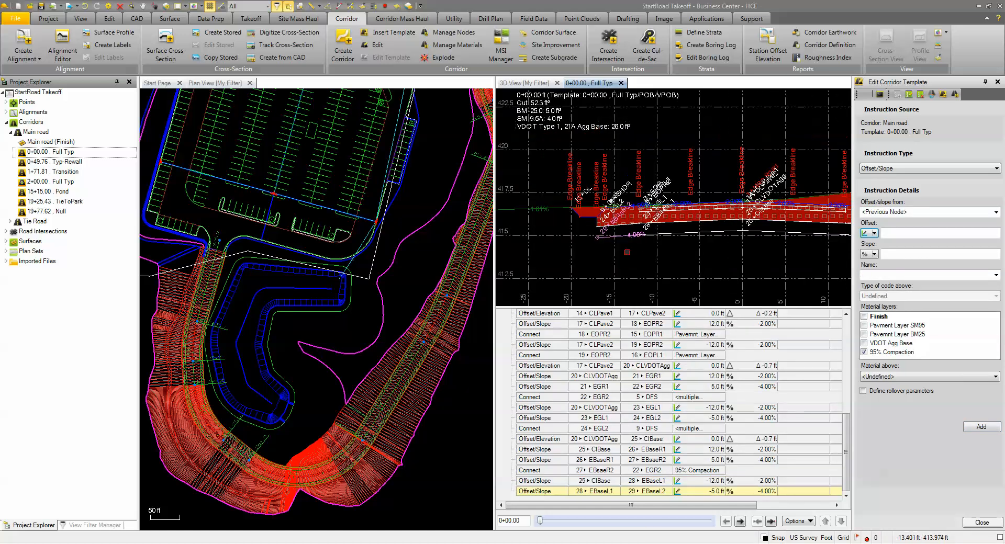
{"action": "middle_click_drag", "start_coordinate": [595, 250], "coordinate": [648, 251]}
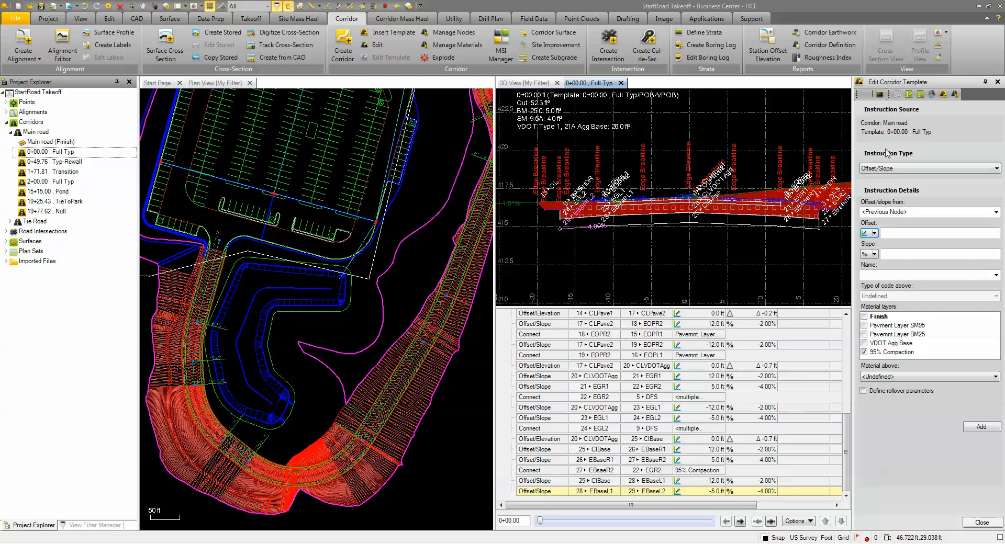
{"action": "left_click", "coordinate": [898, 169]}
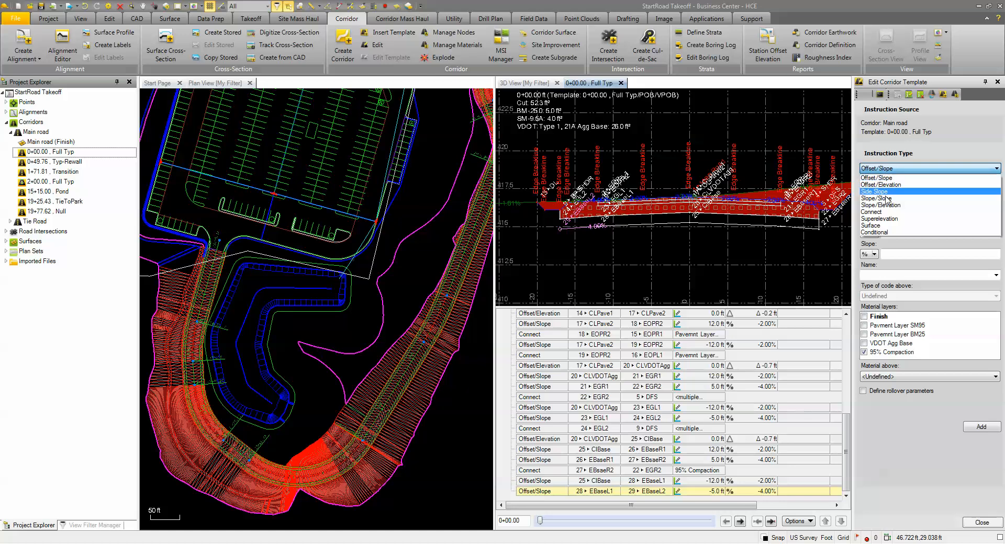
{"action": "left_click", "coordinate": [877, 214]}
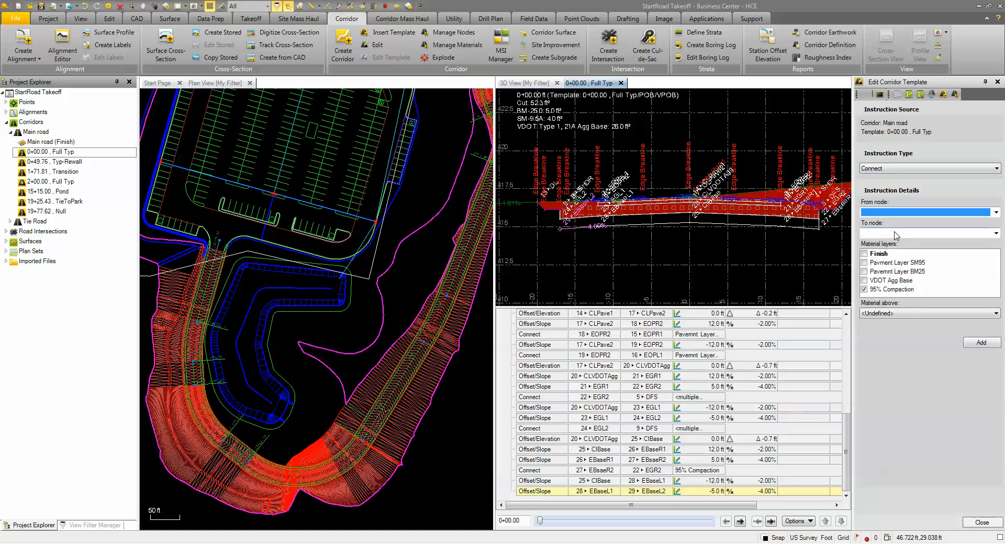
{"action": "left_click", "coordinate": [888, 313]}
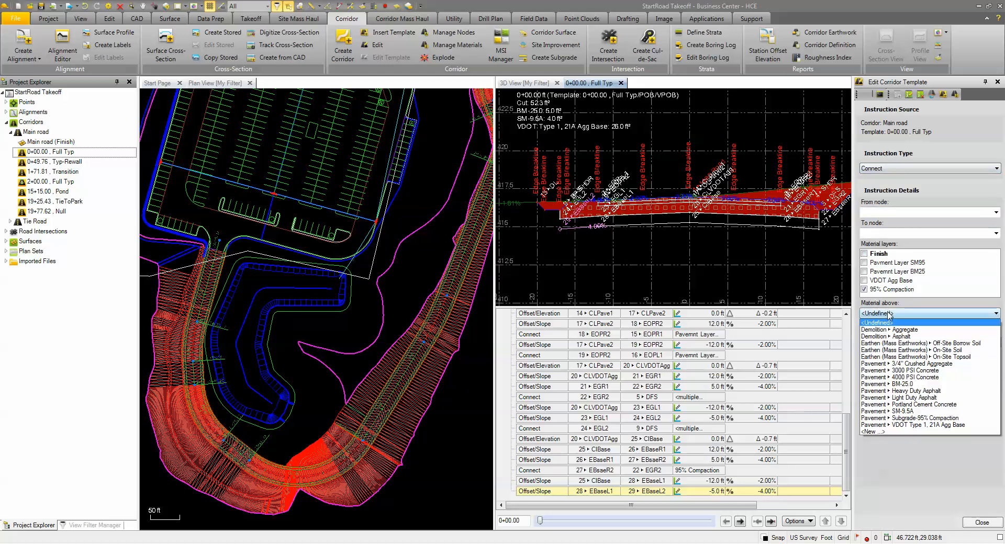
{"action": "left_click", "coordinate": [888, 313]}
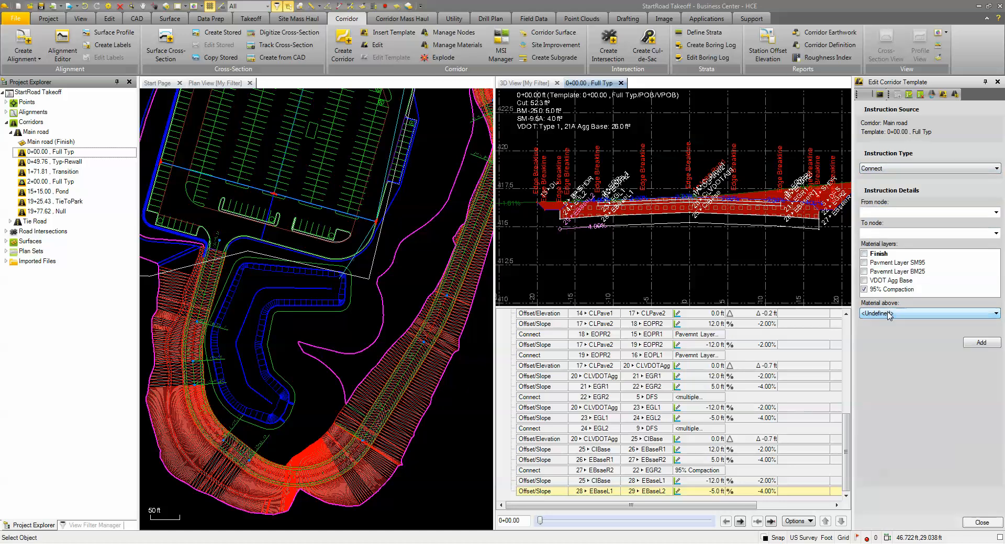
{"action": "left_click", "coordinate": [891, 213]}
{"action": "left_click_drag", "start_coordinate": [995, 234], "coordinate": [996, 273]}
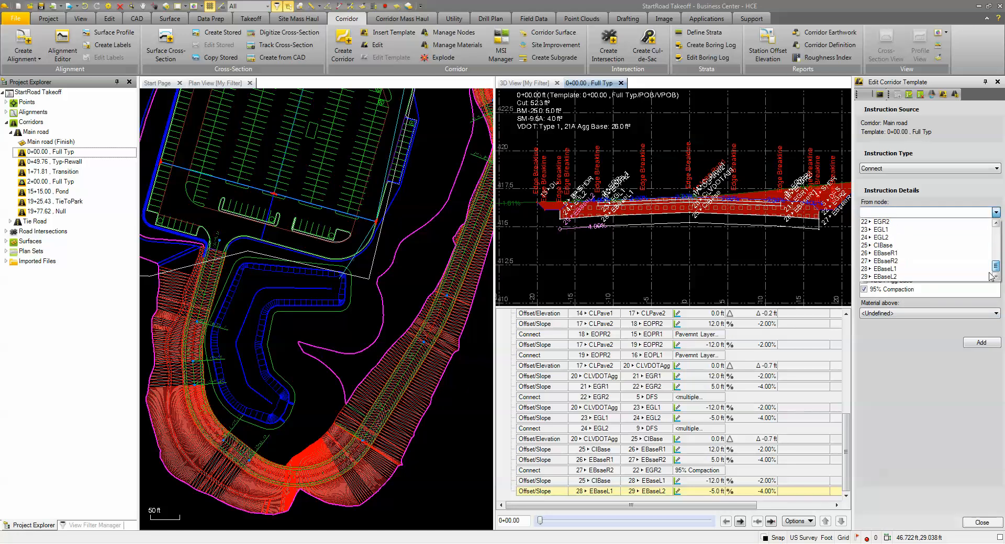
{"action": "left_click", "coordinate": [910, 276]}
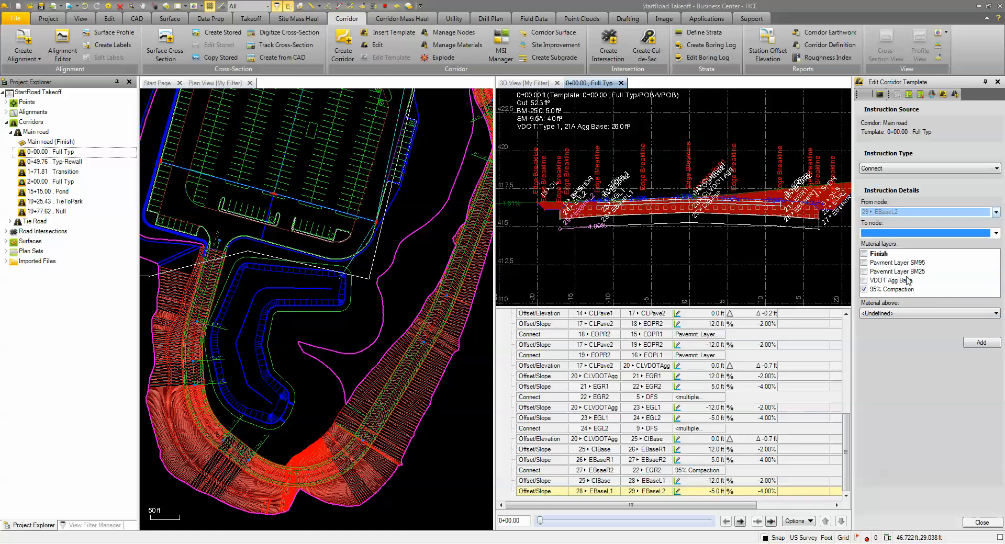
- Set the Connect instruction's end node to EGL2 on the 95% Compaction layer and add the instruction
{"action": "left_click", "coordinate": [995, 234]}
{"action": "left_click", "coordinate": [559, 233]}
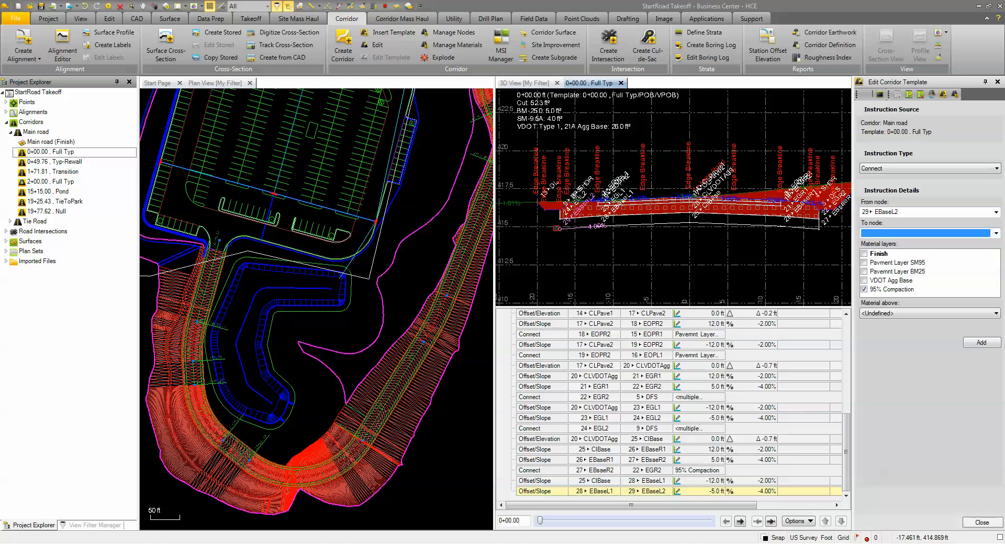
{"action": "scroll", "coordinate": [559, 233], "scroll_direction": "up", "scroll_amount": 3}
{"action": "left_click", "coordinate": [995, 234]}
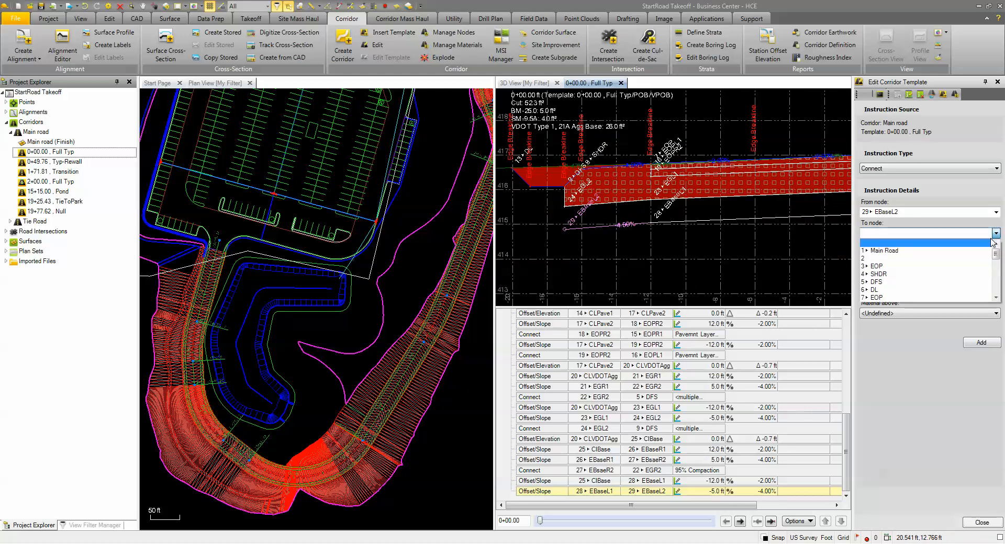
{"action": "scroll", "coordinate": [955, 276], "scroll_direction": "down", "scroll_amount": 7}
{"action": "scroll", "coordinate": [897, 277], "scroll_direction": "up", "scroll_amount": 2}
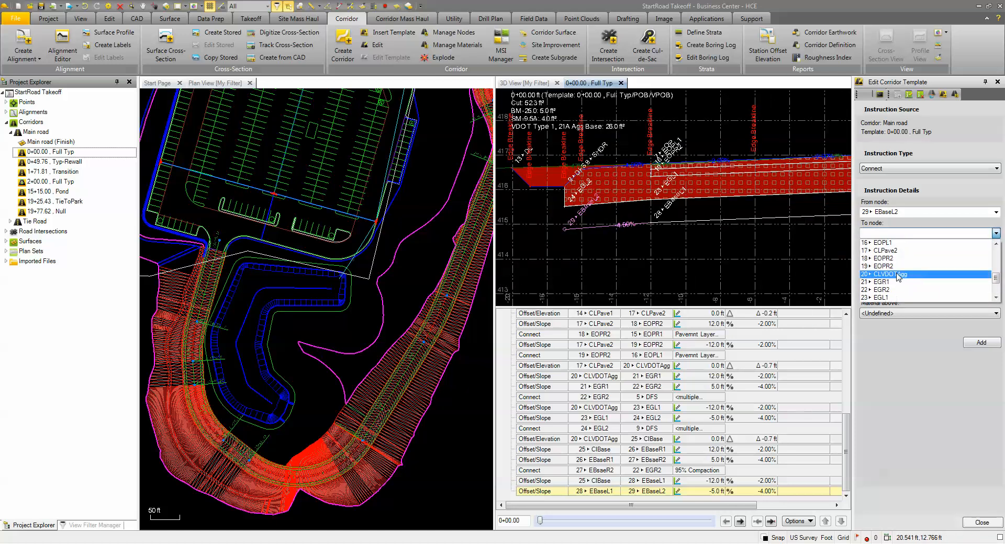
{"action": "scroll", "coordinate": [893, 277], "scroll_direction": "down", "scroll_amount": 3}
{"action": "left_click", "coordinate": [880, 258]}
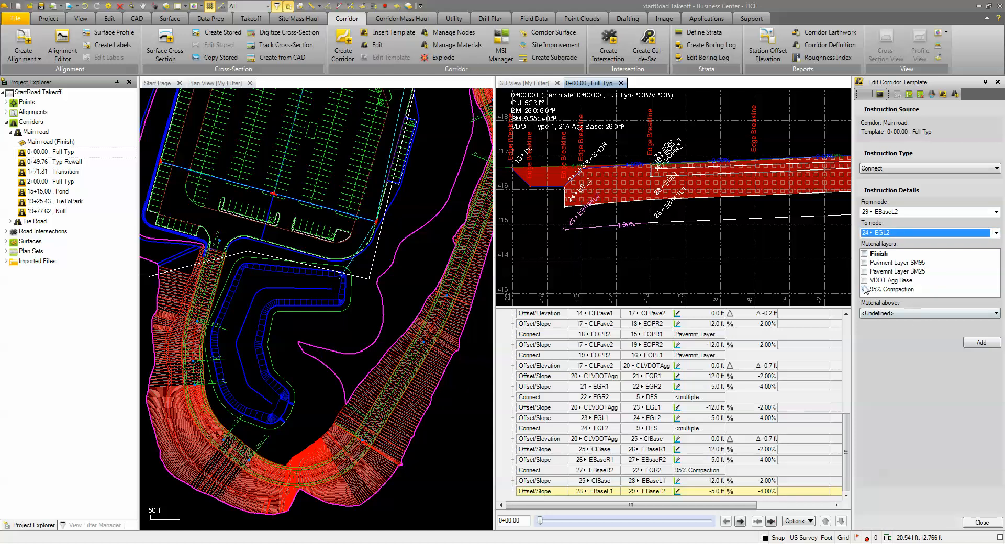
{"action": "left_click", "coordinate": [864, 289]}
{"action": "left_click", "coordinate": [982, 344]}
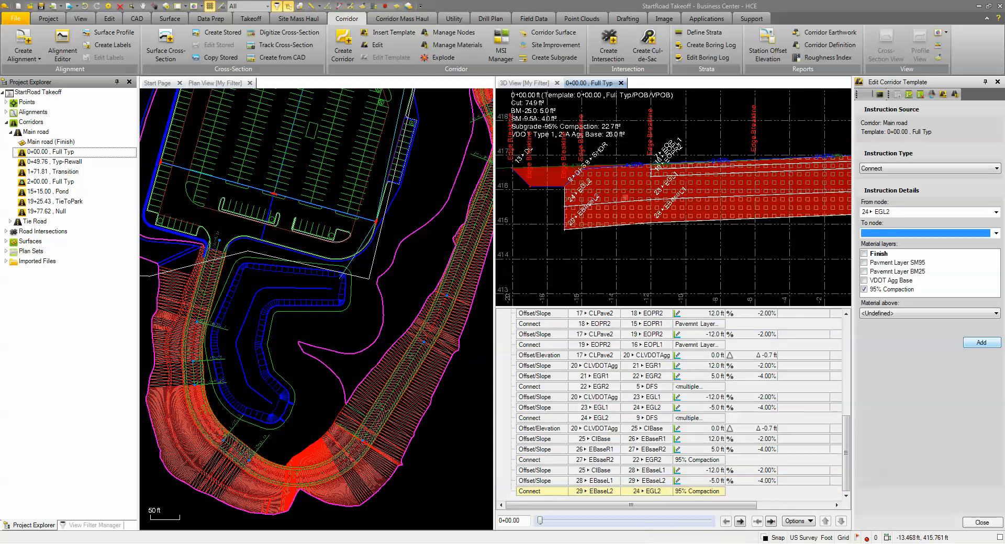
- Open the Main road's 2+00.00 Full Typ template and the 1+71.81 Transition template to check their cross-sections and instructions
{"action": "scroll", "coordinate": [651, 257], "scroll_direction": "down", "scroll_amount": 3}
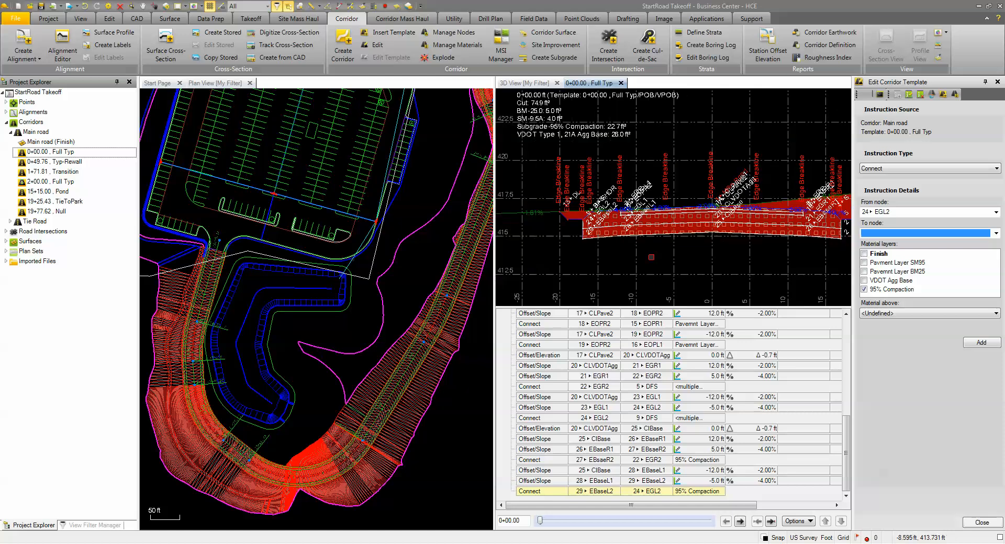
{"action": "middle_click_drag", "start_coordinate": [651, 257], "coordinate": [621, 251]}
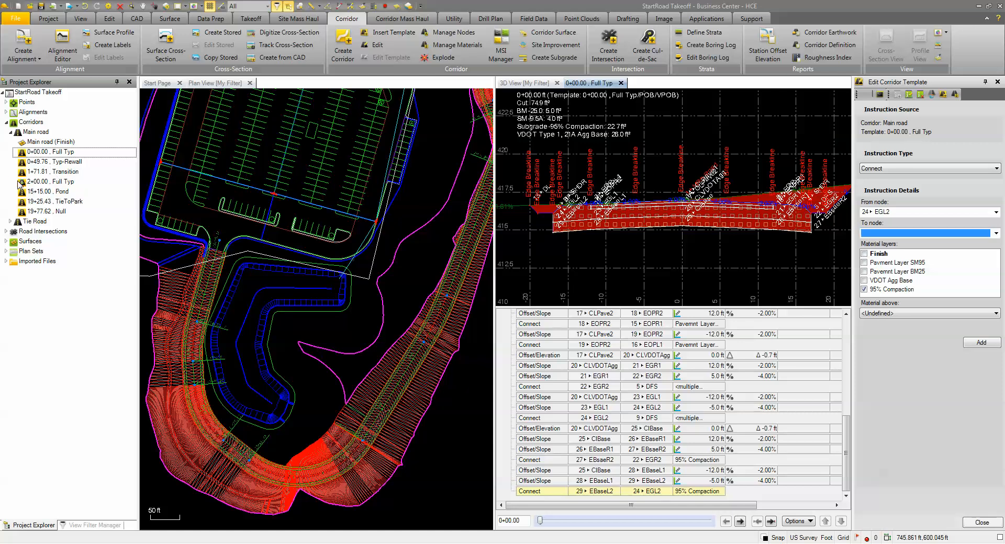
{"action": "right_click", "coordinate": [52, 182]}
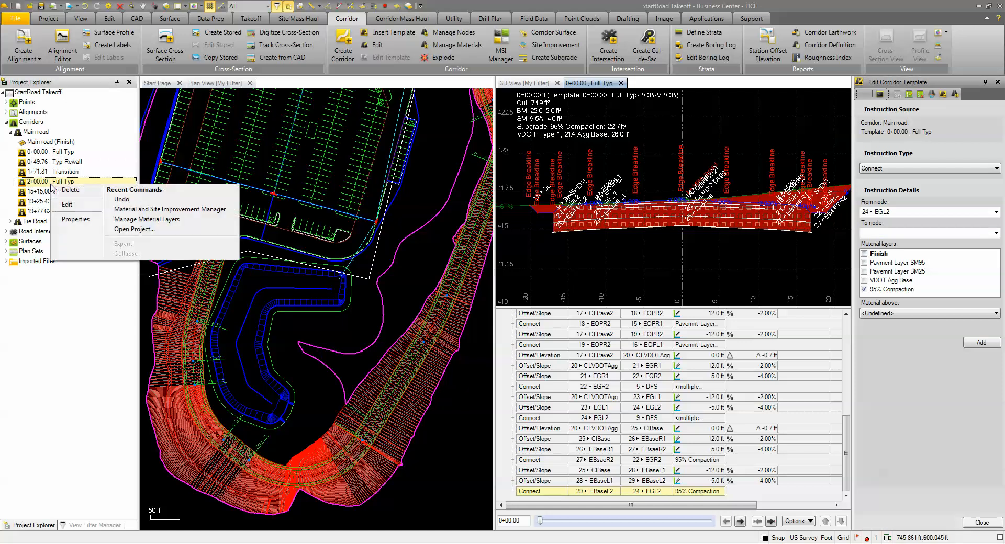
{"action": "left_click", "coordinate": [67, 205]}
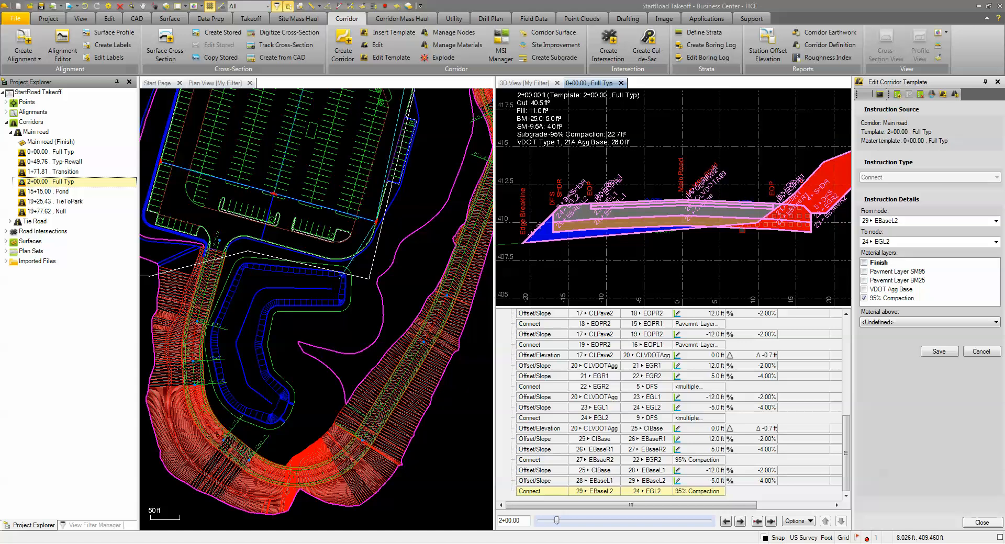
{"action": "left_click", "coordinate": [55, 174]}
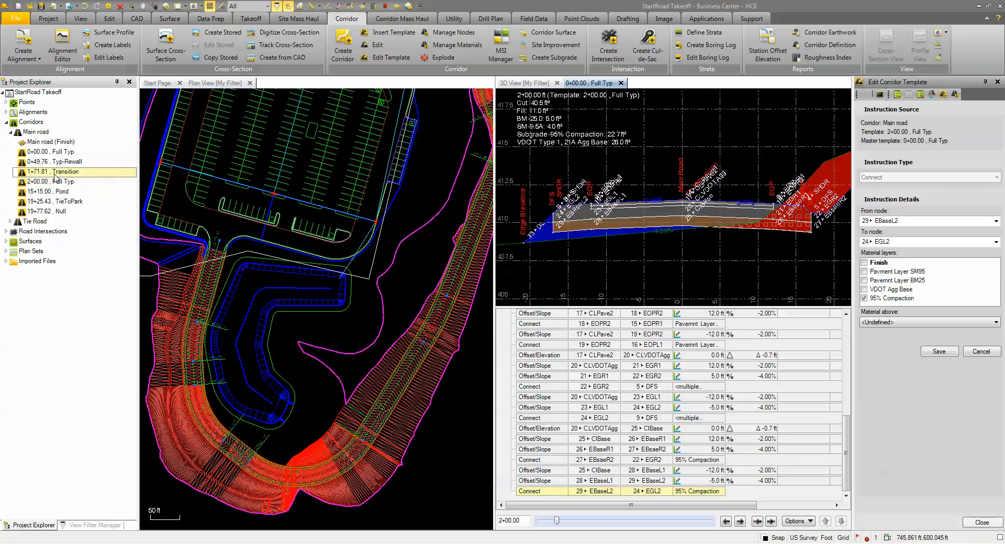
{"action": "right_click", "coordinate": [54, 176]}
{"action": "left_click", "coordinate": [67, 195]}
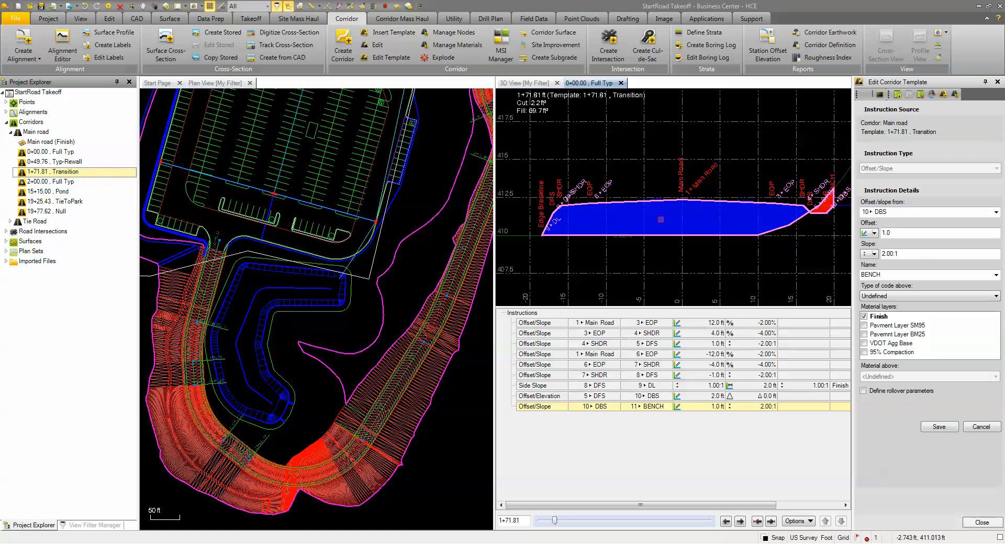
- Open the 0+49.76 Typ-Rewall template of the Main road to inspect its instructions
{"action": "left_click", "coordinate": [45, 184]}
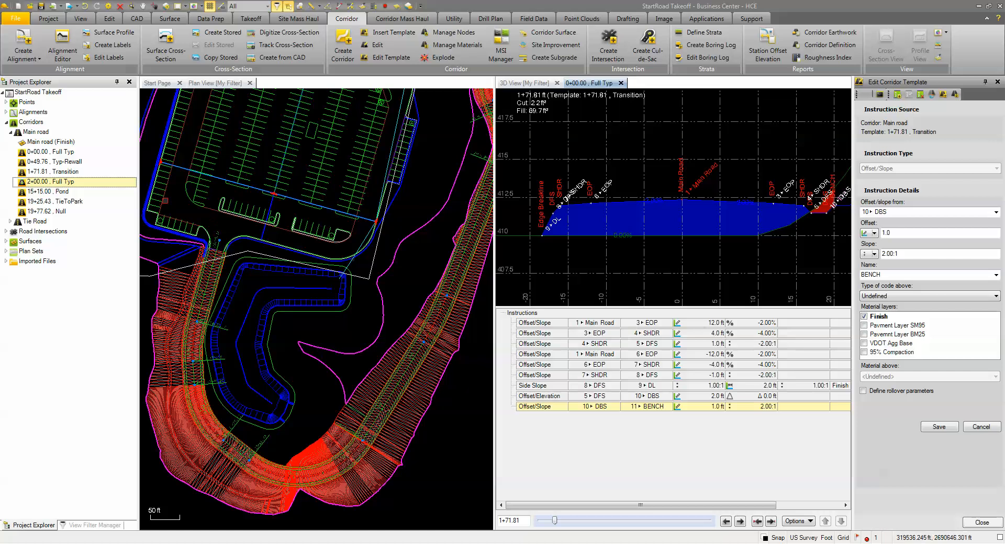
{"action": "left_click", "coordinate": [46, 153]}
{"action": "left_click", "coordinate": [46, 162]}
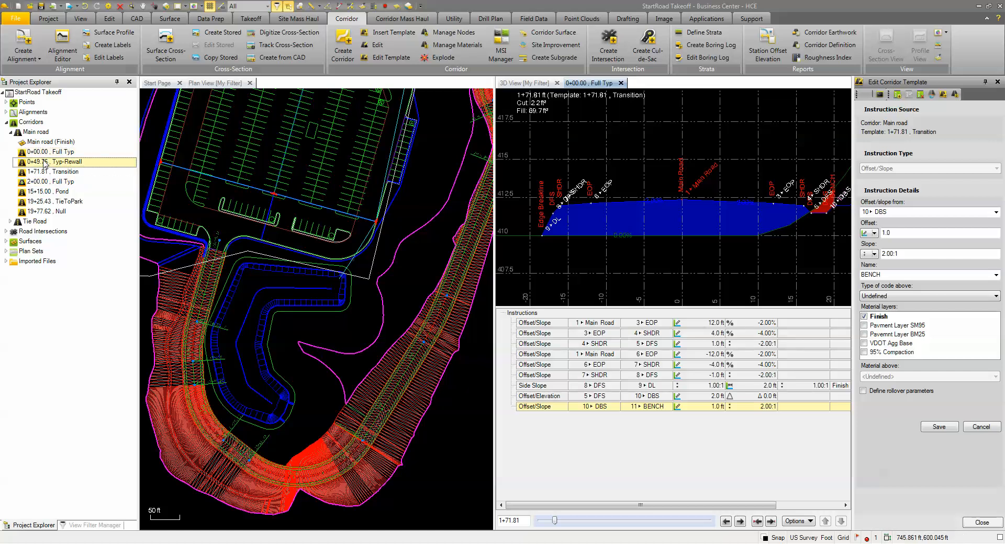
{"action": "right_click", "coordinate": [45, 166]}
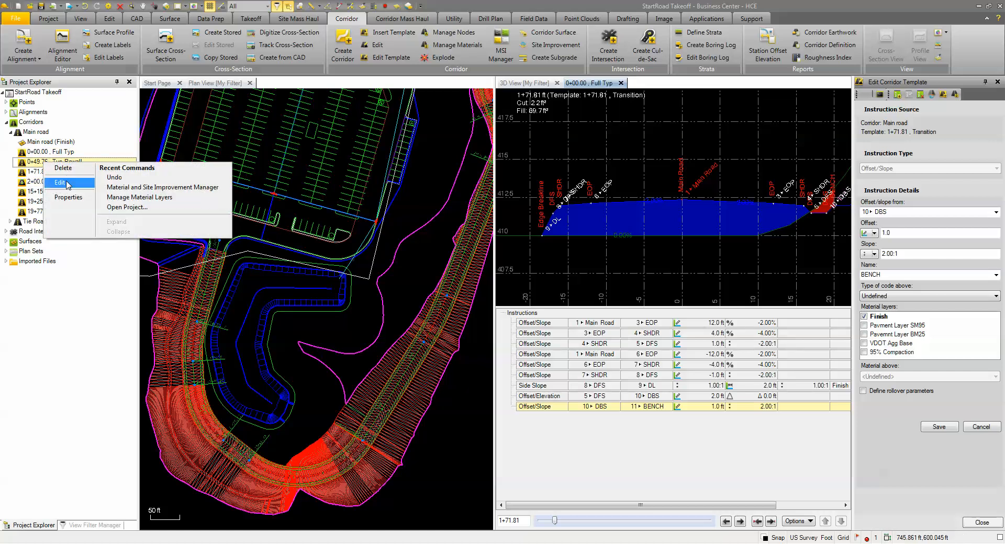
{"action": "left_click", "coordinate": [67, 183]}
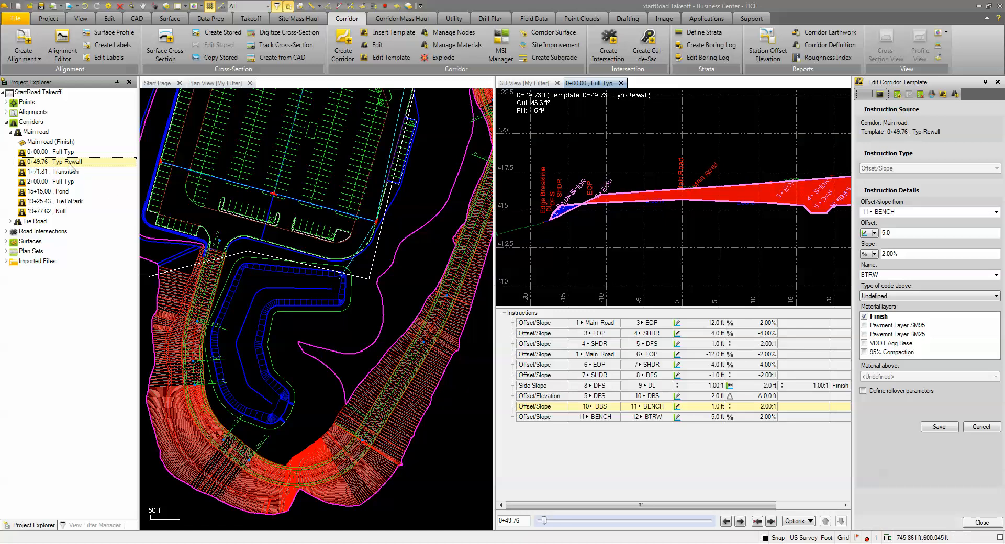
- Reopen the 0+00.00 Full Typ template and review its instruction list from the first to the last entry
{"action": "left_click", "coordinate": [62, 146]}
{"action": "left_click", "coordinate": [63, 152]}
{"action": "right_click", "coordinate": [64, 153]}
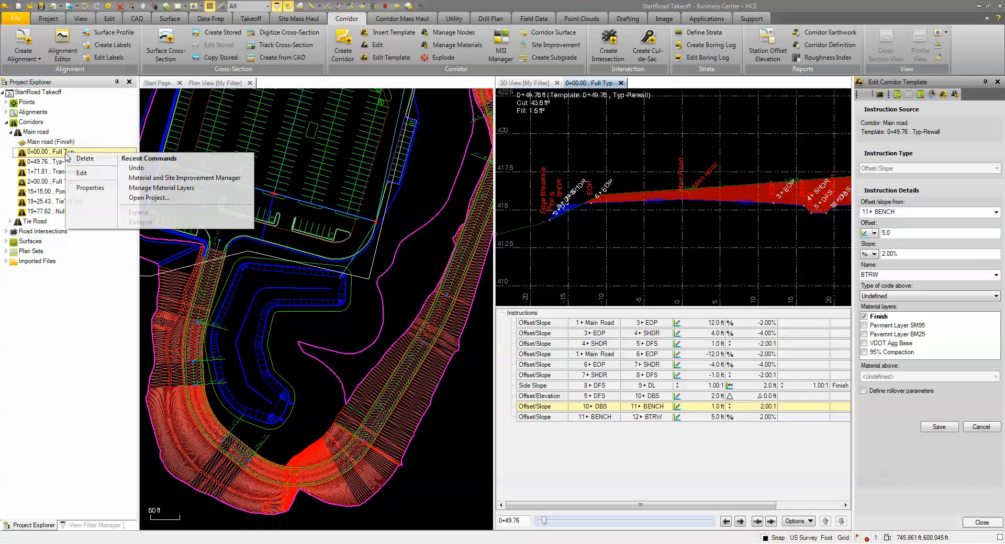
{"action": "left_click", "coordinate": [84, 173]}
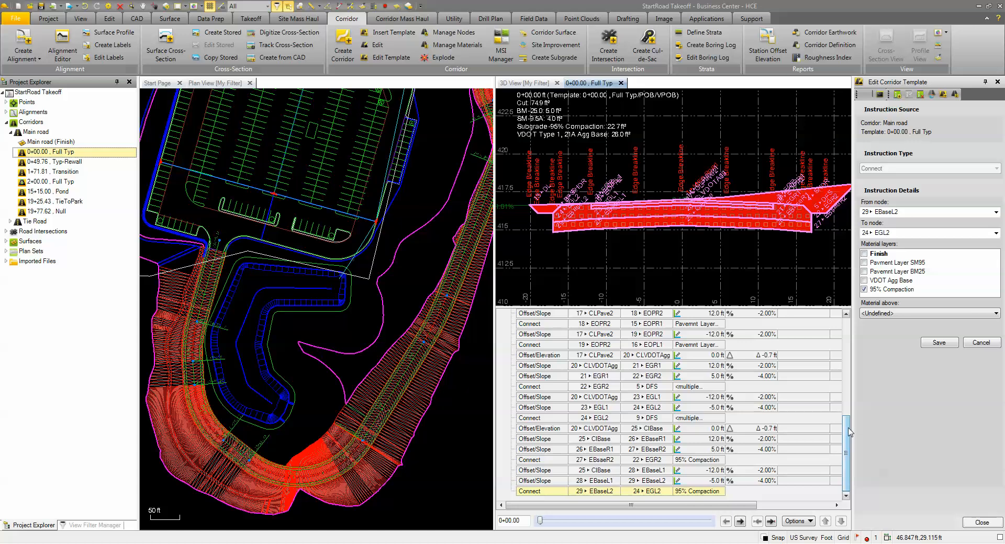
{"action": "scroll", "coordinate": [717, 349], "scroll_direction": "up", "scroll_amount": 10}
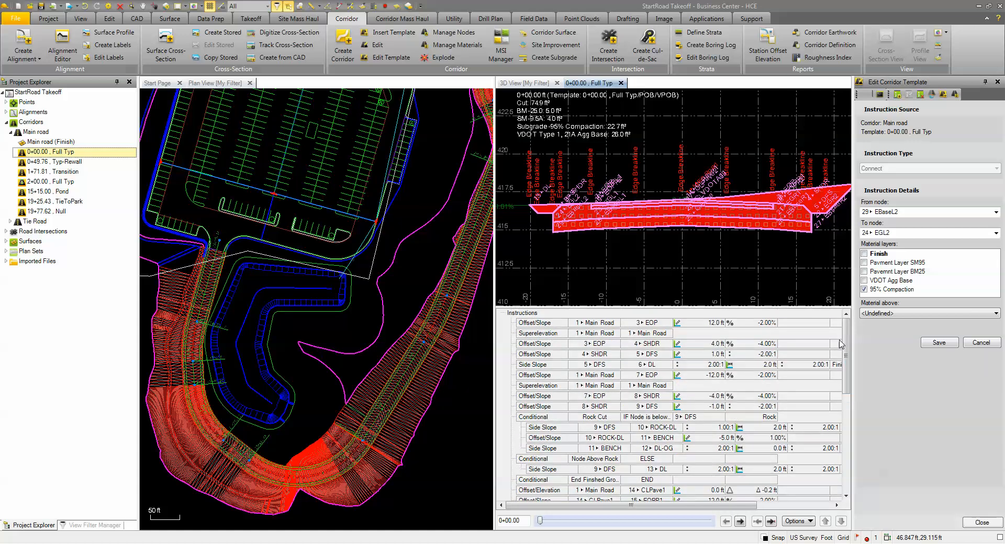
{"action": "left_click_drag", "start_coordinate": [846, 344], "coordinate": [845, 442]}
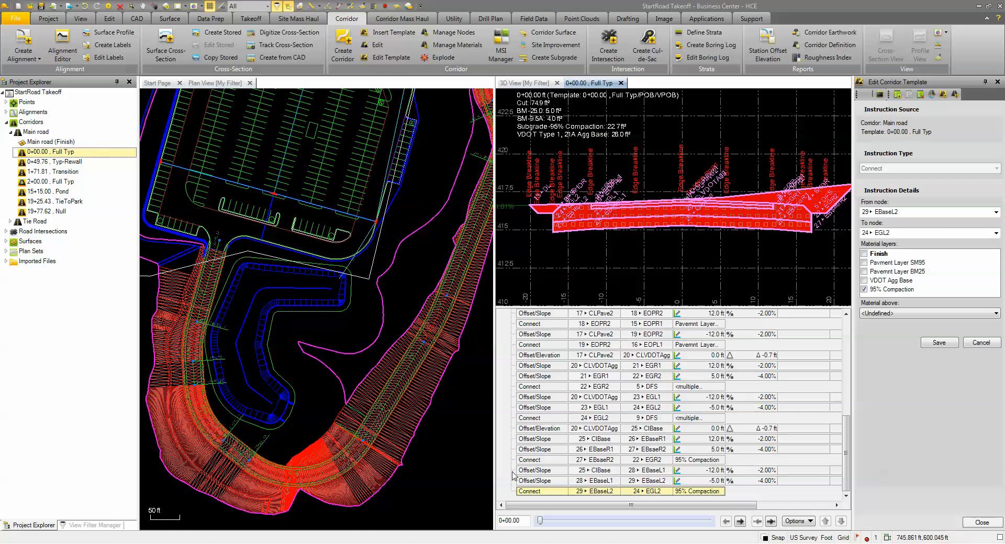
- Display the corridor cross-section at about station 14+68.65 by picking a location near the road bend in the plan view
{"action": "left_click", "coordinate": [516, 521]}
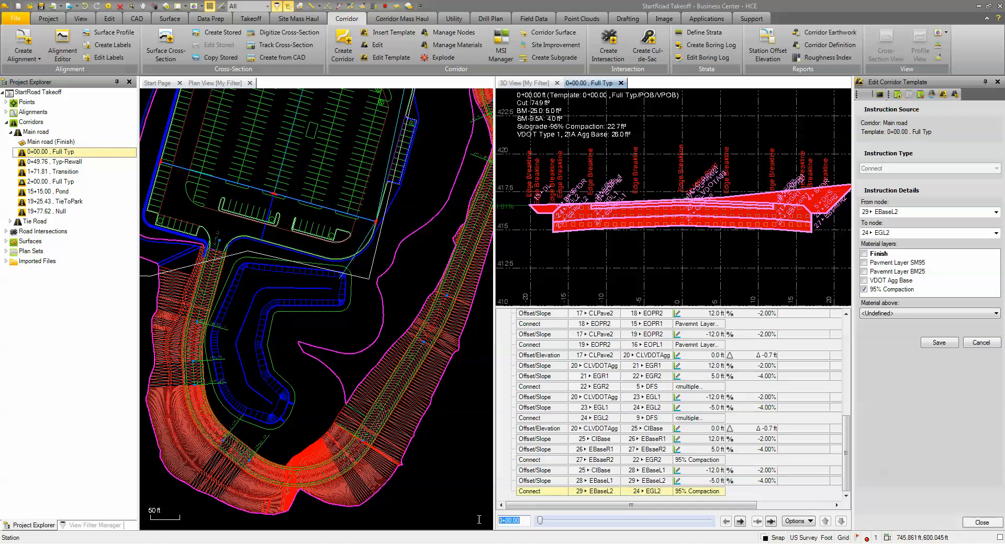
{"action": "middle_click_drag", "start_coordinate": [290, 501], "coordinate": [322, 392]}
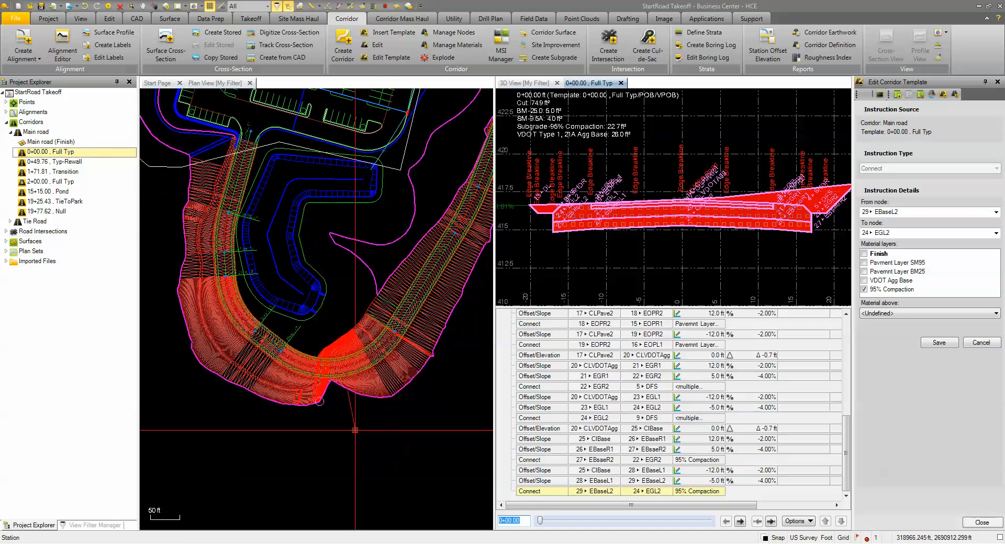
{"action": "left_click", "coordinate": [356, 433]}
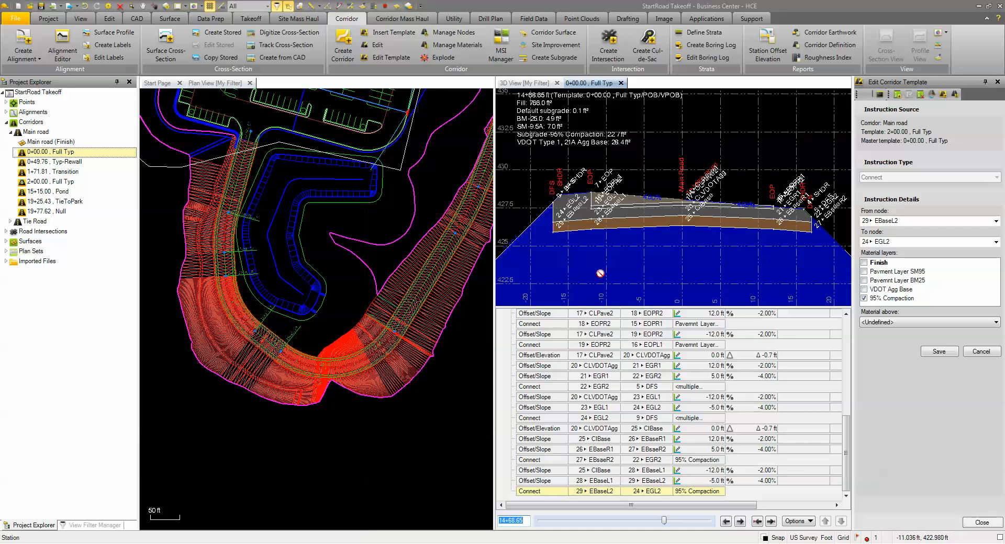